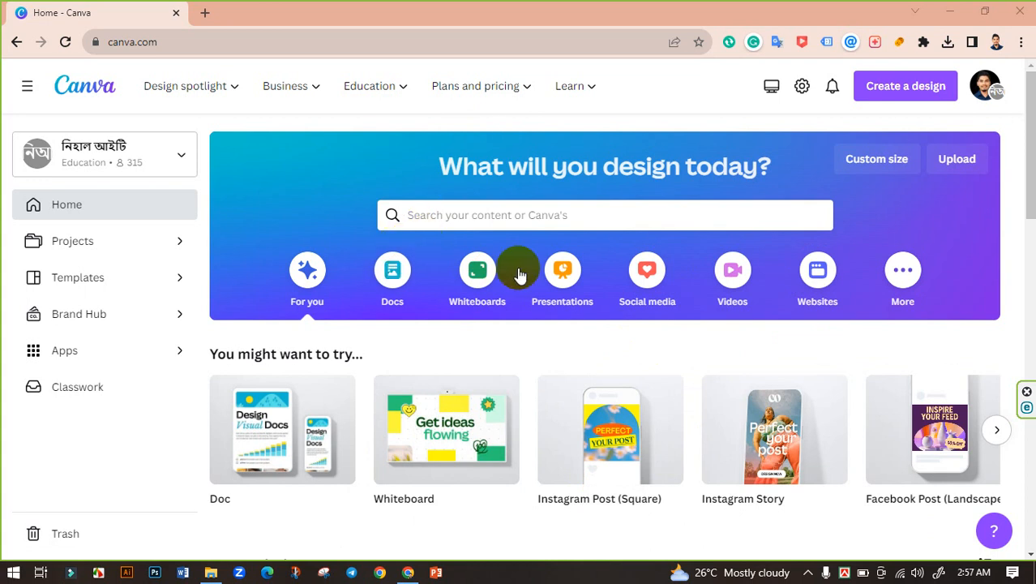
Open the home page design search to show recent searches and suggested templates.
{"action": "left_click", "coordinate": [428, 218]}
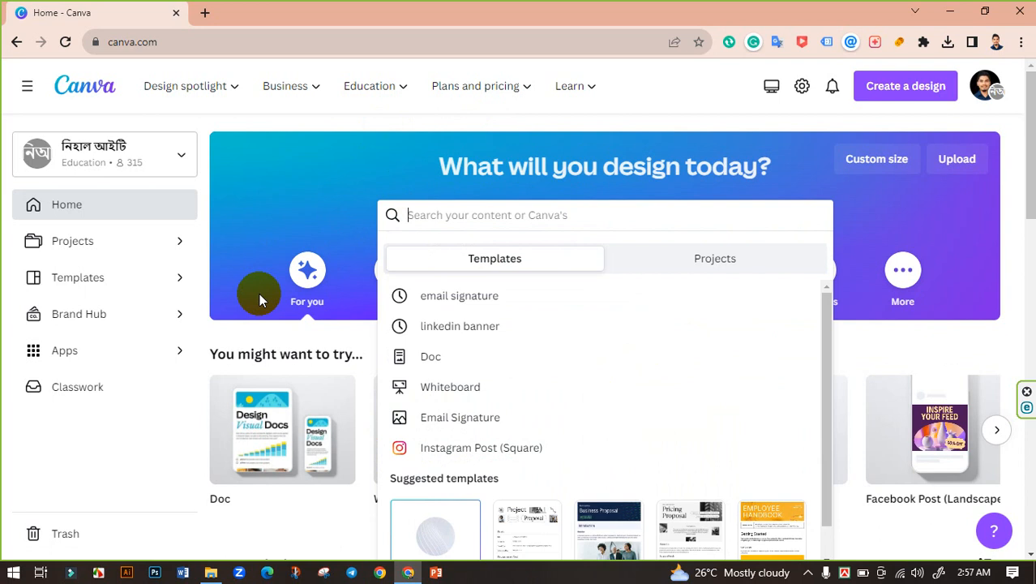
Search 'Email Signature' and open the Email Signature 400 × 200 px templates.
{"action": "type", "text": "Emails"}
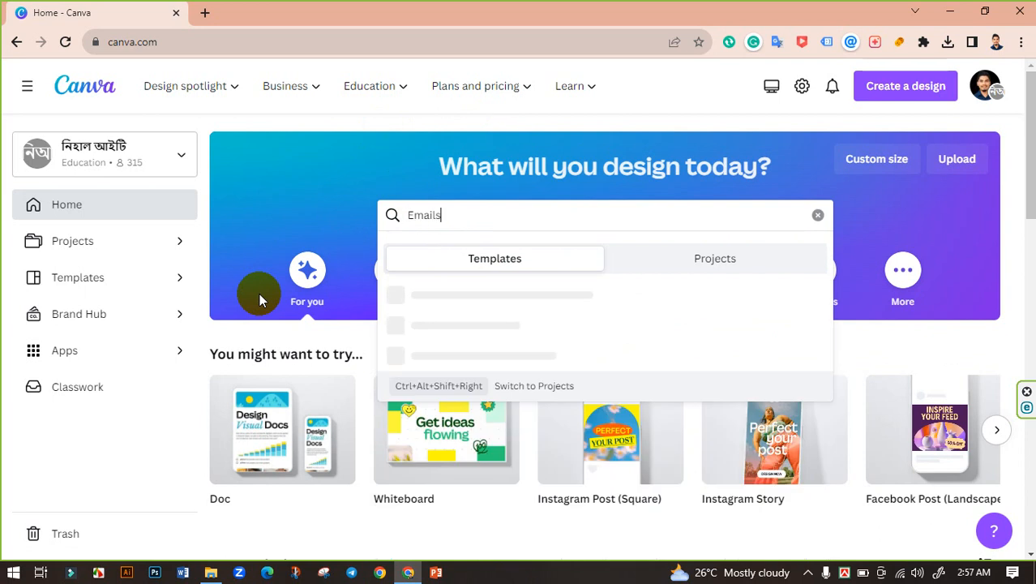
{"action": "key", "text": "BackSpace"}
{"action": "type", "text": "Si"}
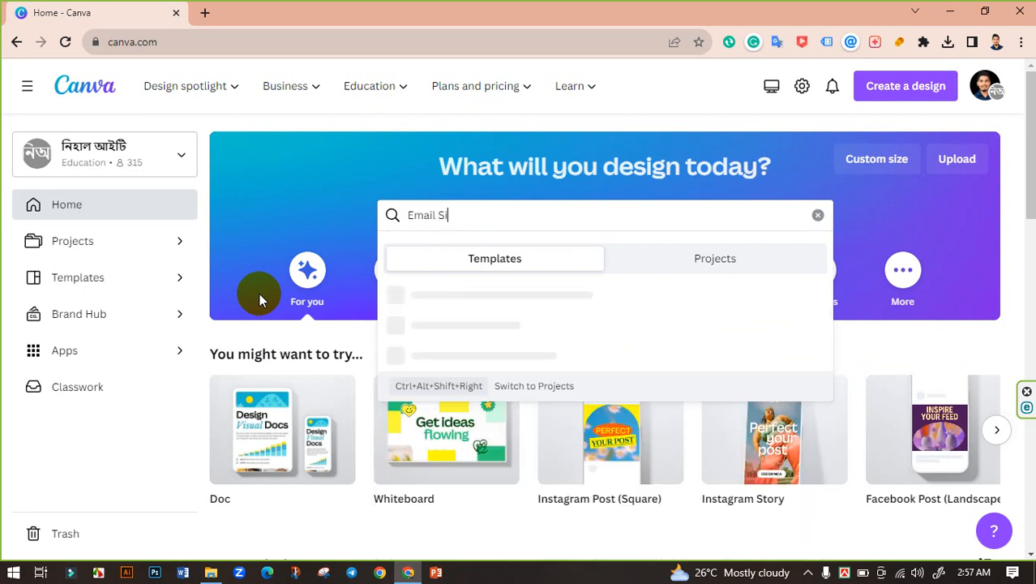
{"action": "type", "text": "gnatu"}
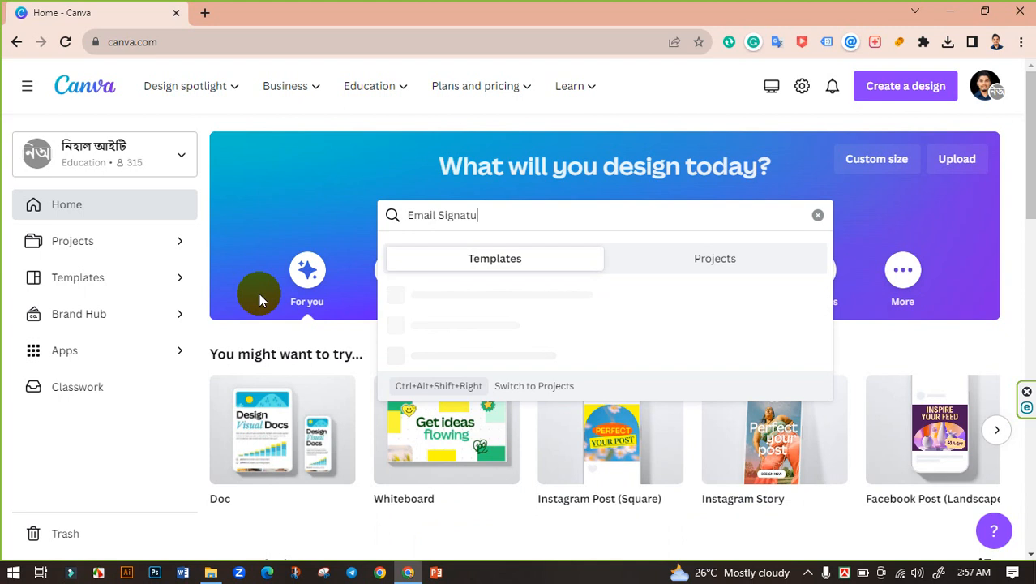
{"action": "type", "text": "re"}
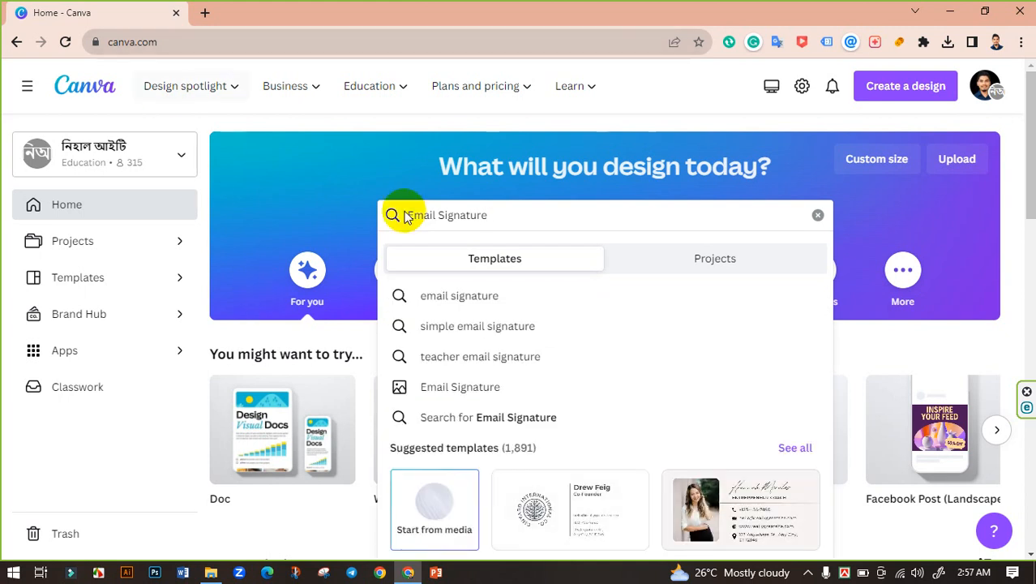
{"action": "left_click", "coordinate": [514, 388]}
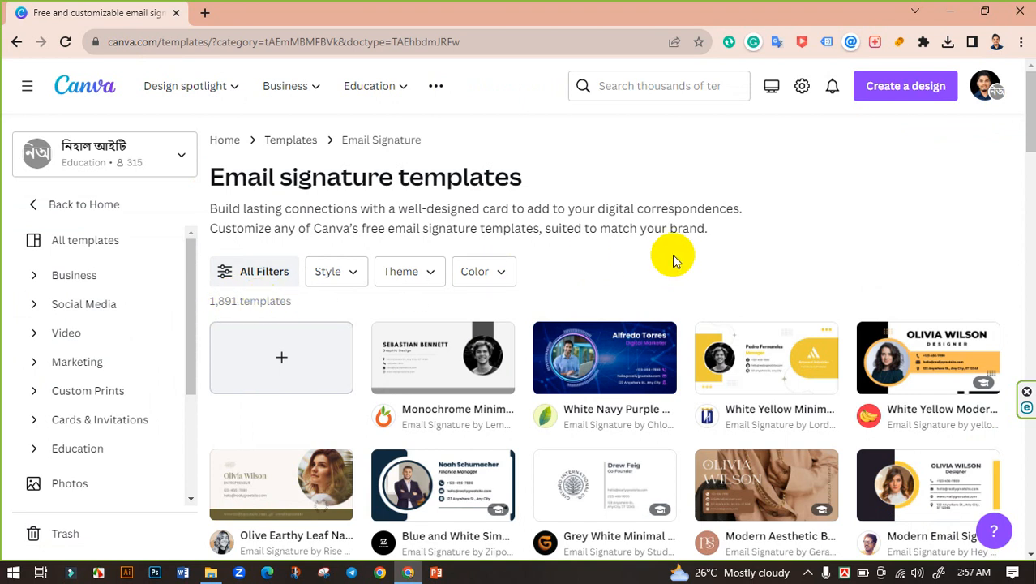
Find the Purple And White Modern Business Email Signature template and customize it as a new design.
{"action": "scroll", "coordinate": [673, 256], "scroll_direction": "down", "scroll_amount": 12}
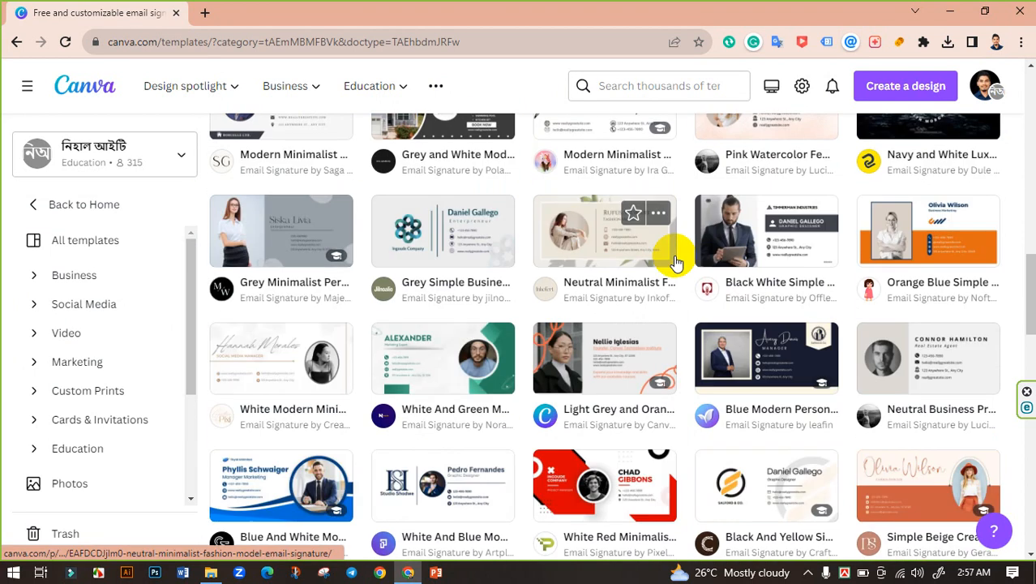
{"action": "scroll", "coordinate": [675, 263], "scroll_direction": "down", "scroll_amount": 5}
{"action": "scroll", "coordinate": [676, 263], "scroll_direction": "down", "scroll_amount": 5}
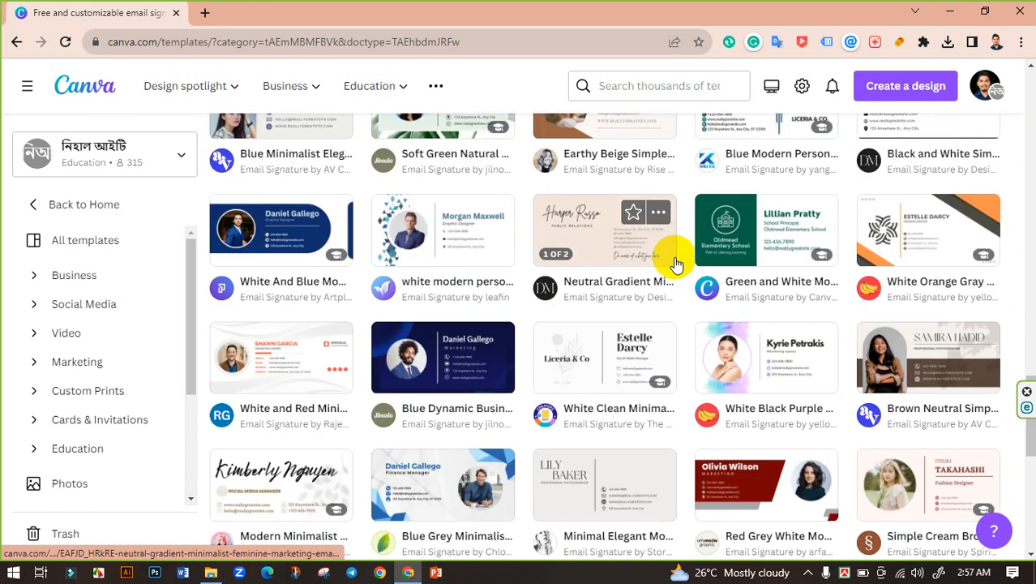
{"action": "scroll", "coordinate": [675, 263], "scroll_direction": "down", "scroll_amount": 6}
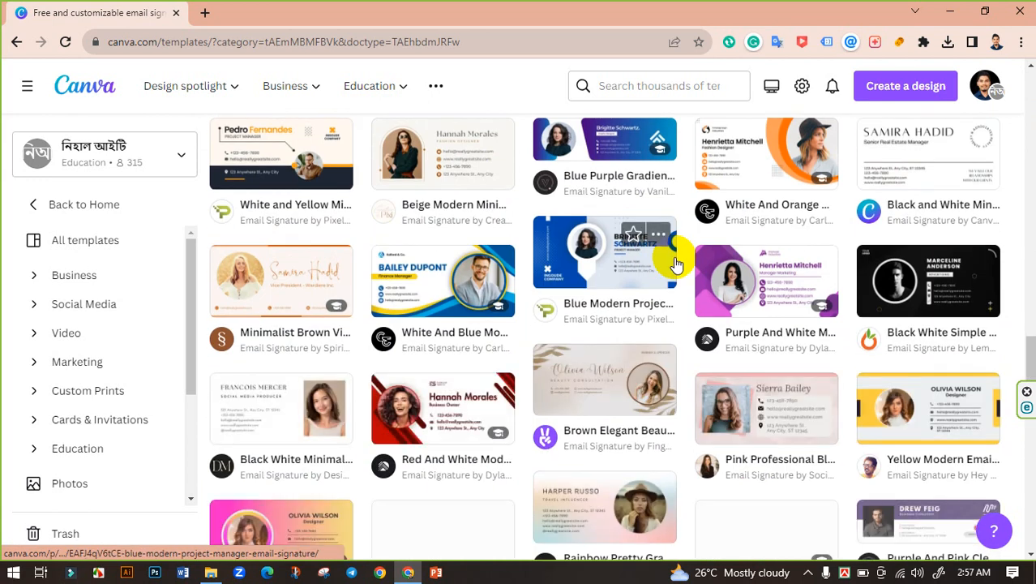
{"action": "scroll", "coordinate": [675, 263], "scroll_direction": "down", "scroll_amount": 1}
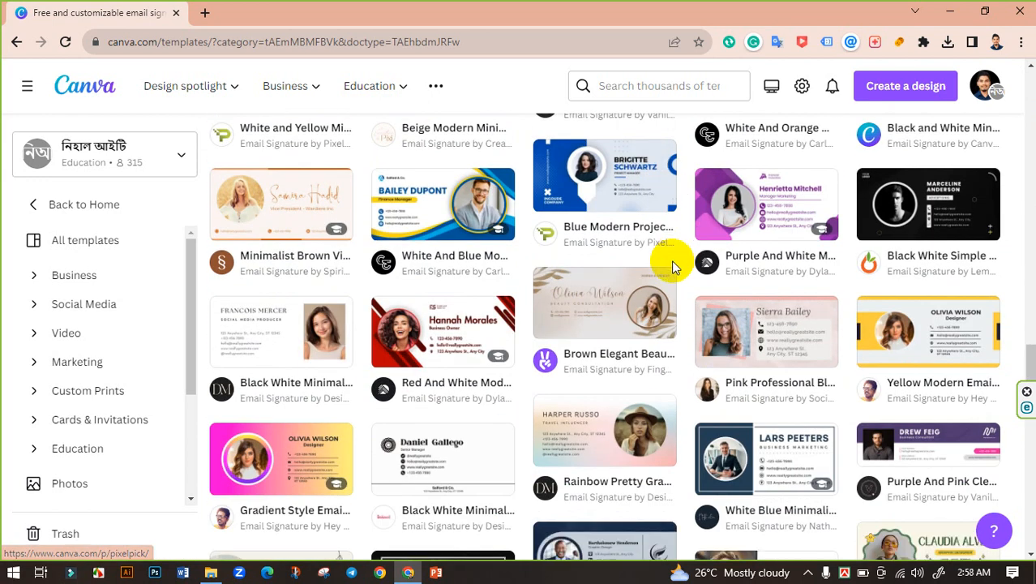
{"action": "left_click", "coordinate": [723, 221]}
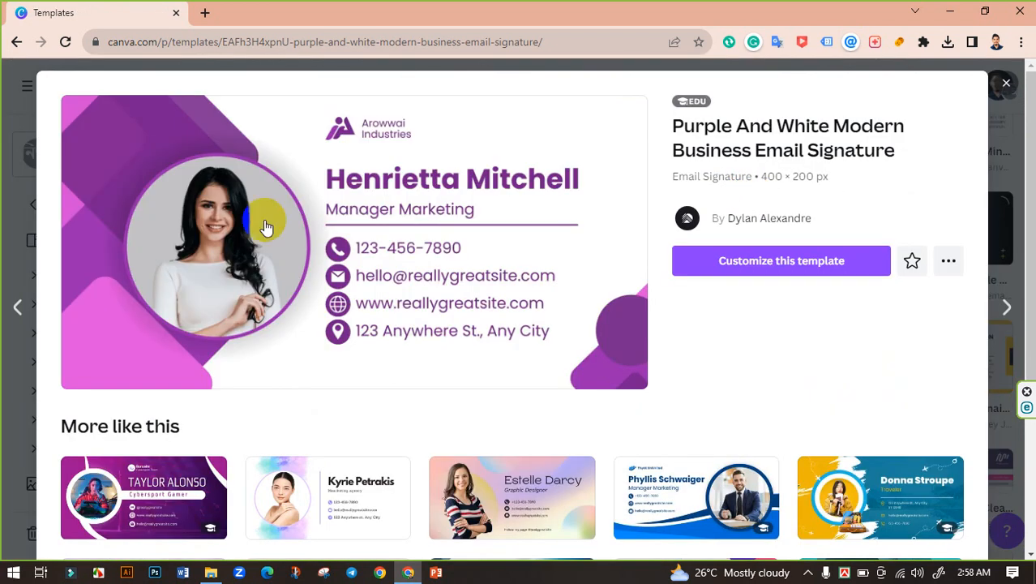
{"action": "left_click", "coordinate": [753, 269]}
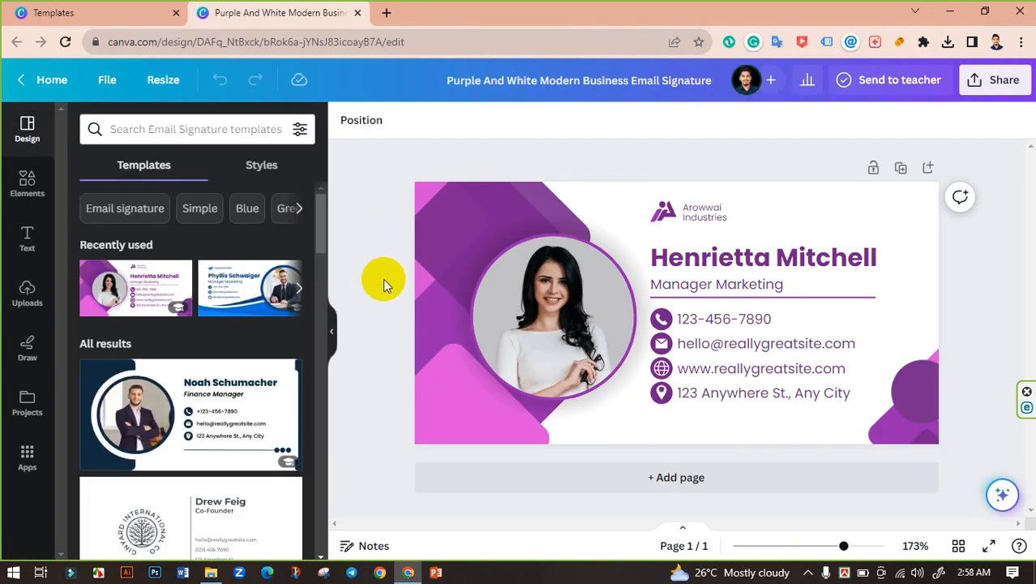
Delete the template portrait but keep its circle frame, then start a file upload from Uploads.
{"action": "left_click", "coordinate": [575, 312]}
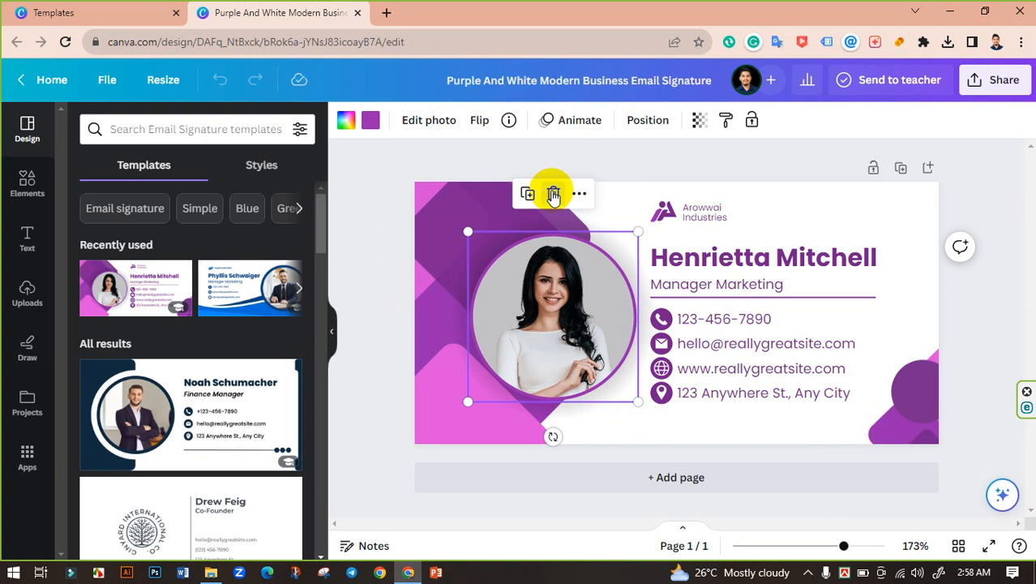
{"action": "left_click", "coordinate": [553, 194]}
{"action": "left_click", "coordinate": [527, 231]}
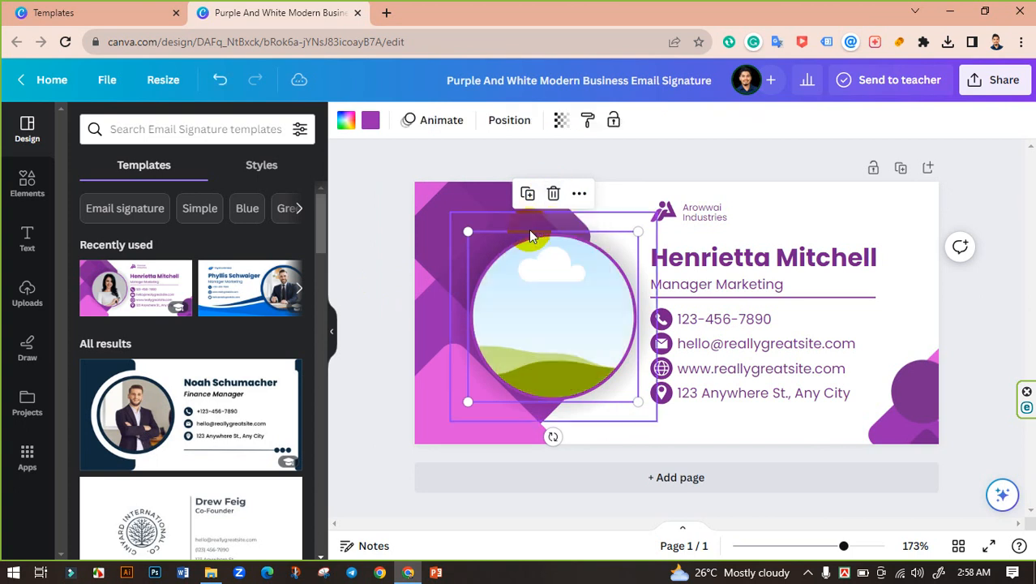
{"action": "left_click", "coordinate": [370, 191]}
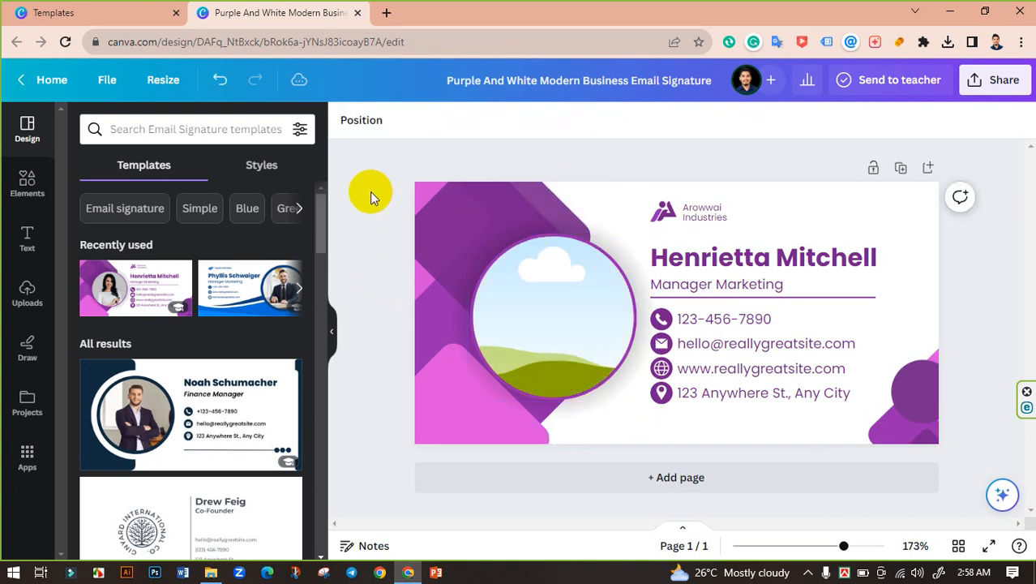
{"action": "left_click", "coordinate": [43, 284]}
{"action": "left_click", "coordinate": [188, 176]}
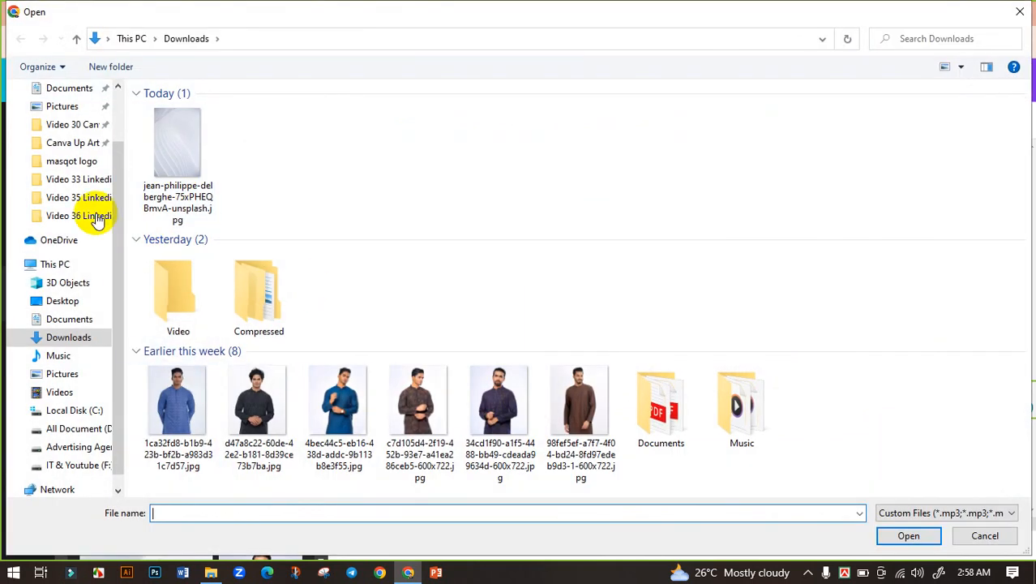
Upload pink passport size.jpg from D: > Personal > passport photo folder.
{"action": "scroll", "coordinate": [93, 412], "scroll_direction": "down", "scroll_amount": 1}
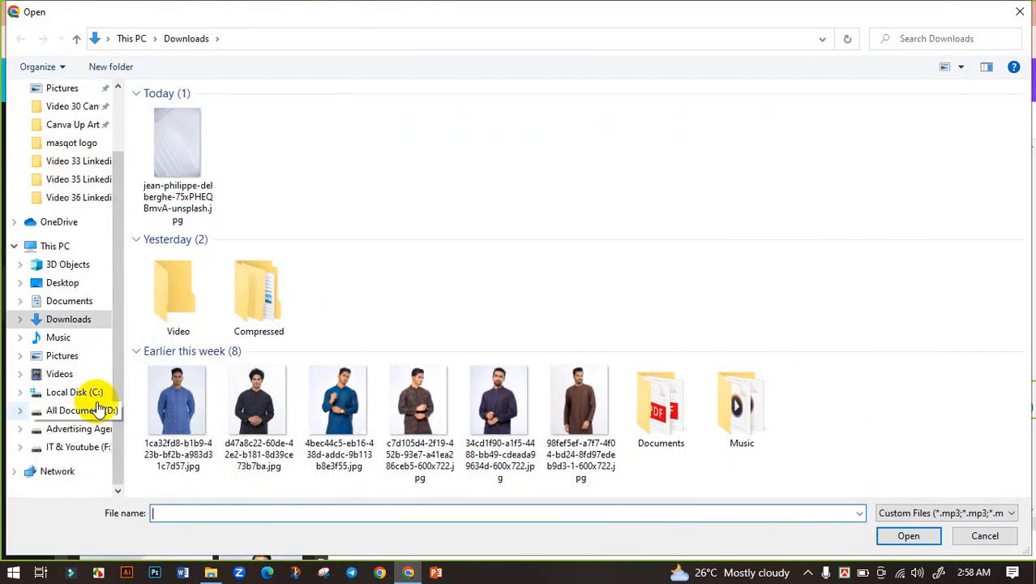
{"action": "left_click", "coordinate": [95, 410]}
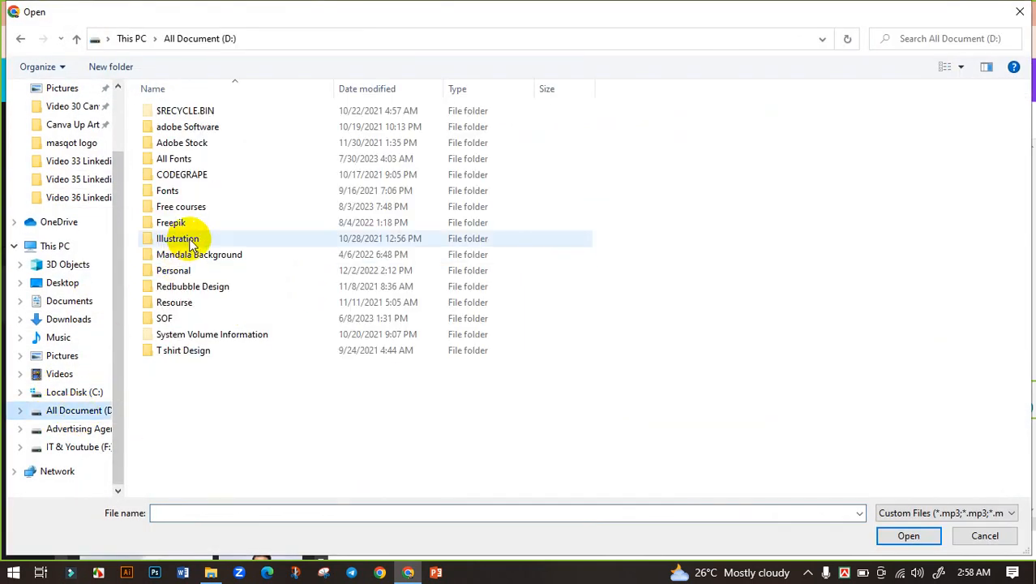
{"action": "double_click", "coordinate": [180, 271]}
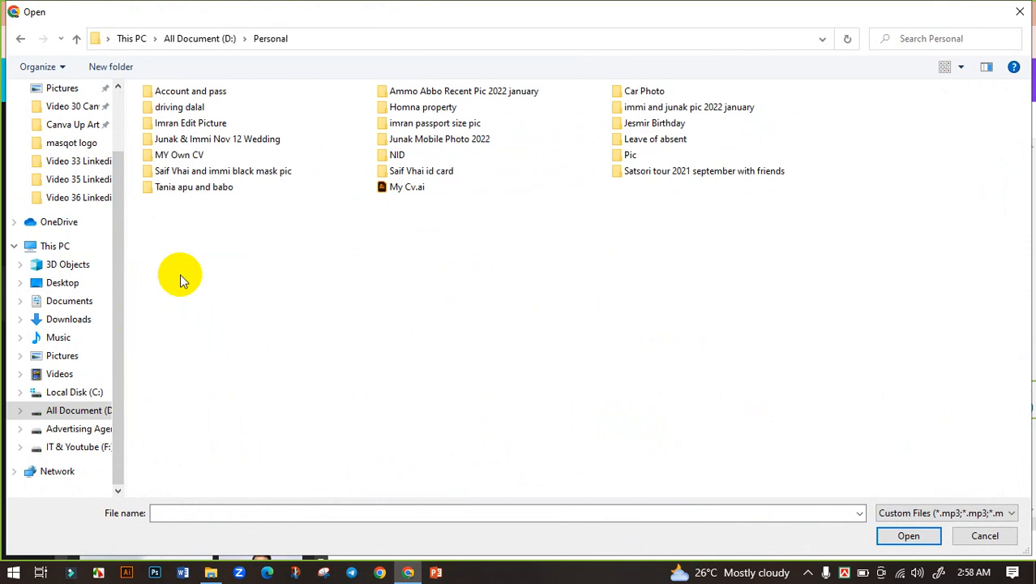
{"action": "double_click", "coordinate": [473, 124]}
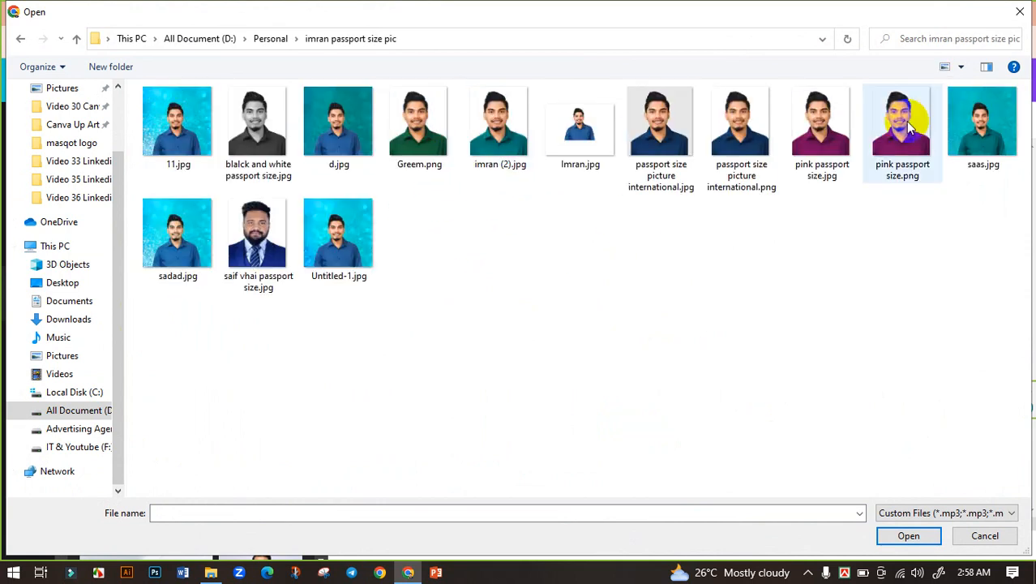
{"action": "left_click", "coordinate": [821, 126]}
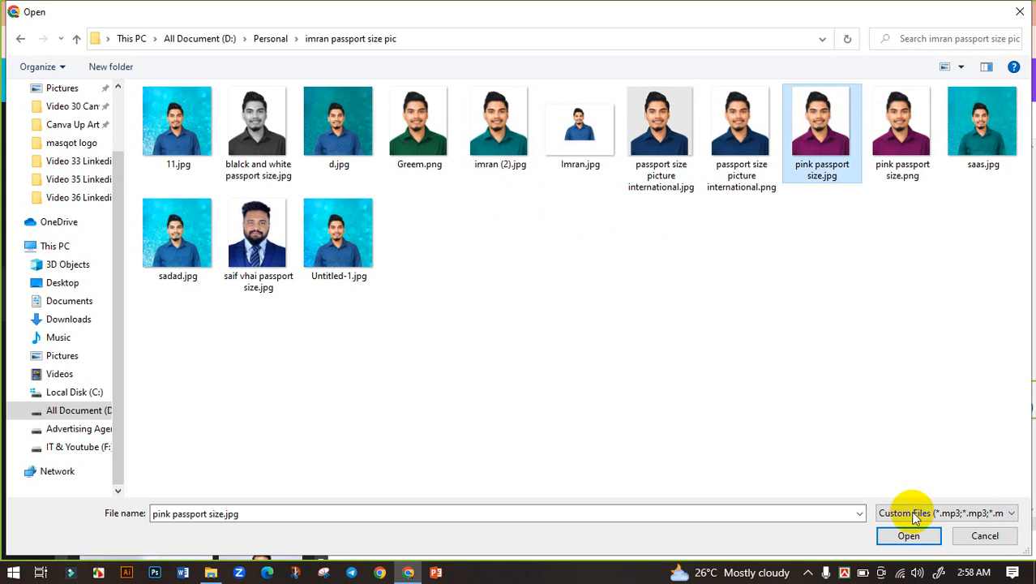
{"action": "left_click", "coordinate": [909, 536]}
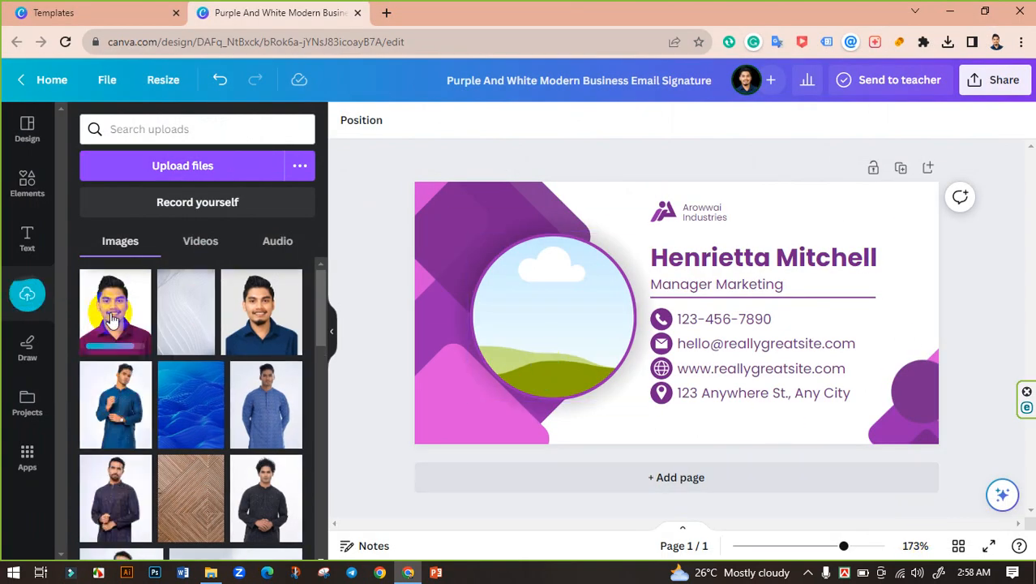
Drop the uploaded portrait into the circle frame and crop it larger and centred.
{"action": "left_click_drag", "start_coordinate": [111, 320], "coordinate": [560, 330]}
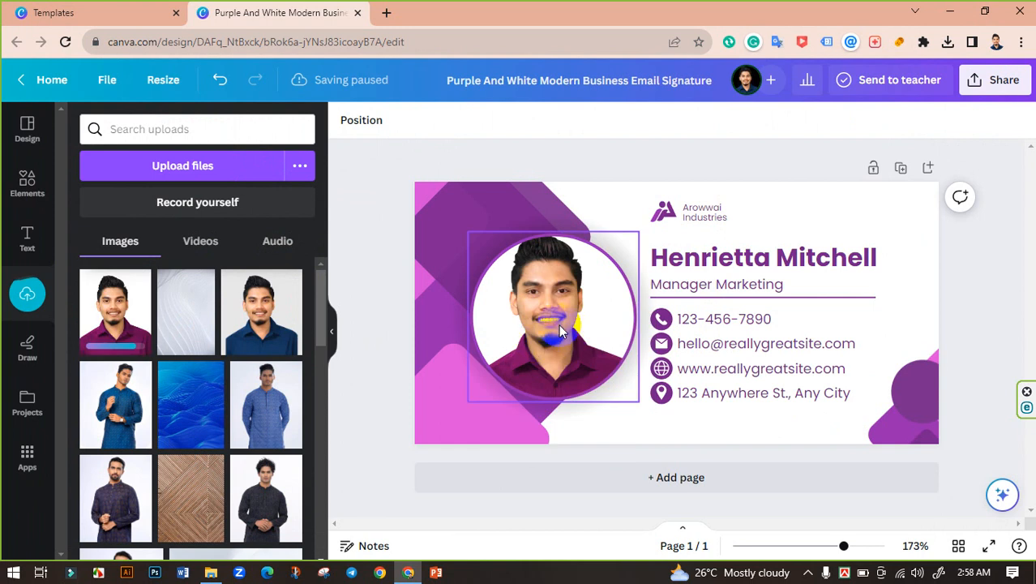
{"action": "left_click", "coordinate": [519, 325]}
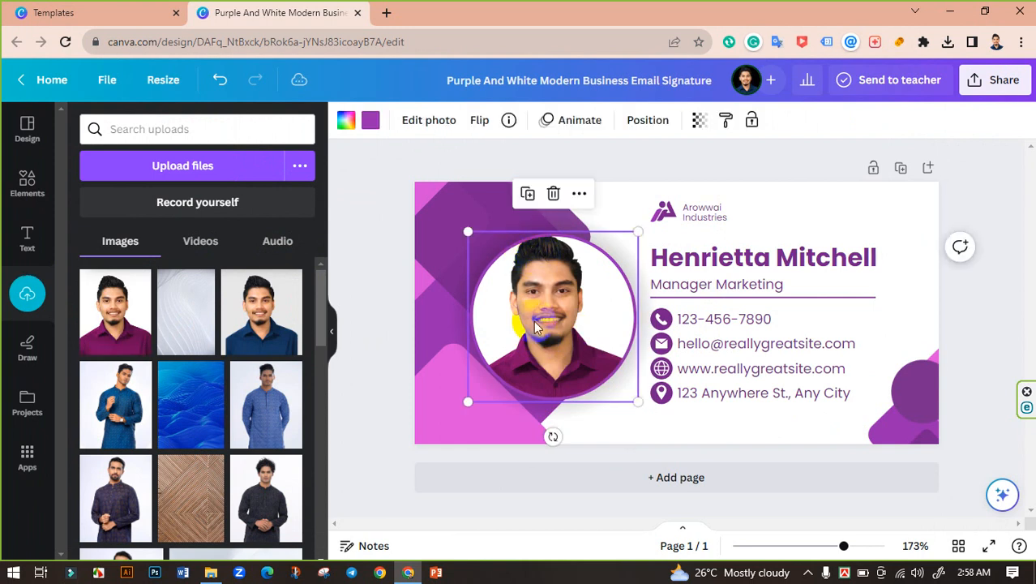
{"action": "double_click", "coordinate": [574, 335]}
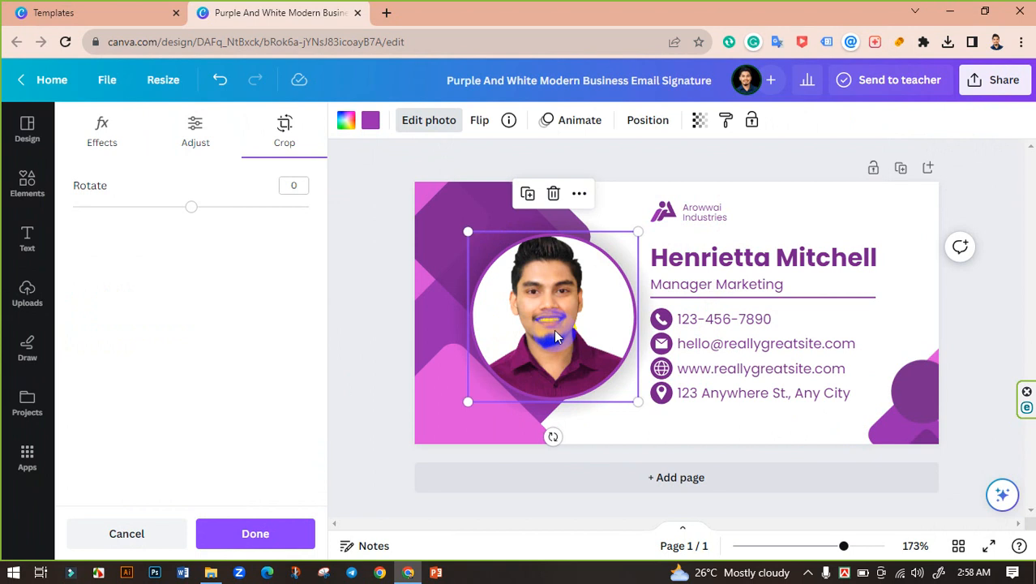
{"action": "left_click", "coordinate": [553, 332]}
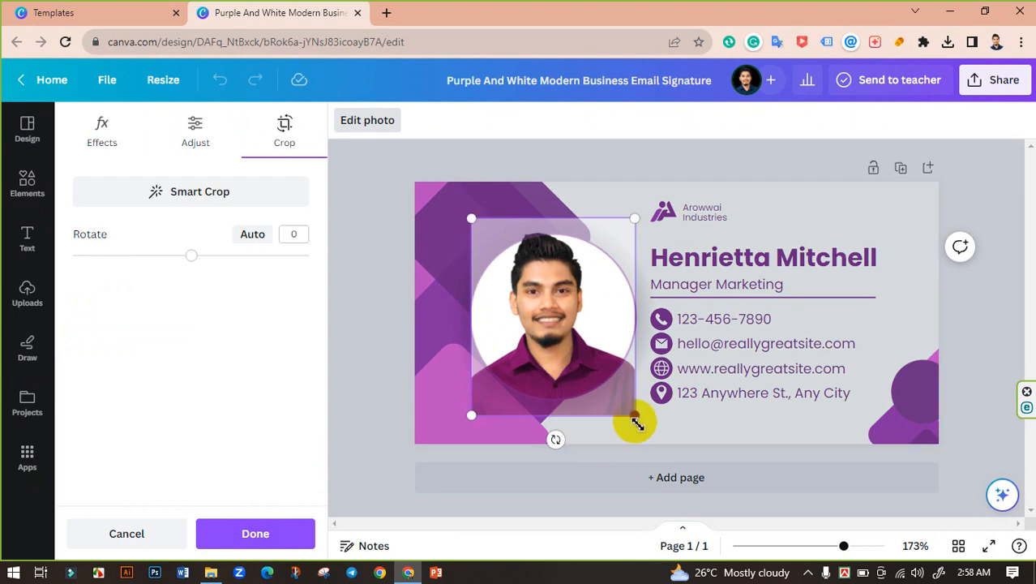
{"action": "left_click_drag", "start_coordinate": [631, 419], "coordinate": [653, 426]}
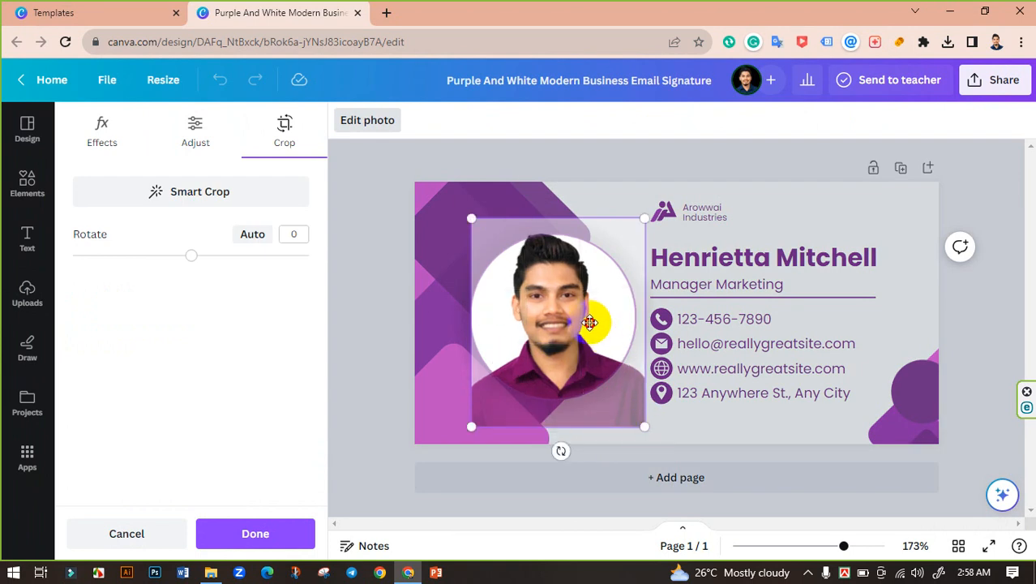
{"action": "left_click_drag", "start_coordinate": [589, 323], "coordinate": [591, 332]}
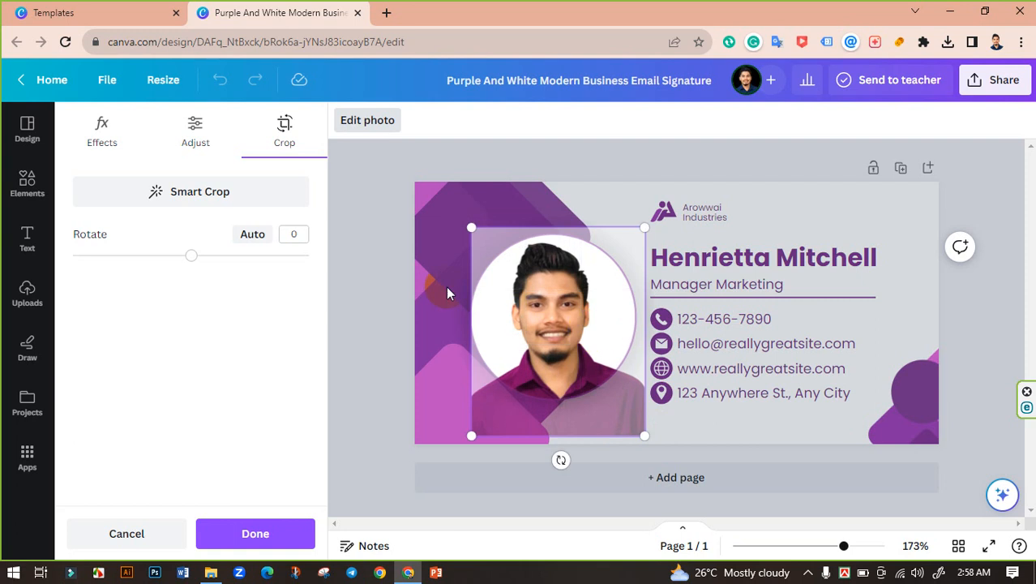
{"action": "left_click", "coordinate": [370, 268]}
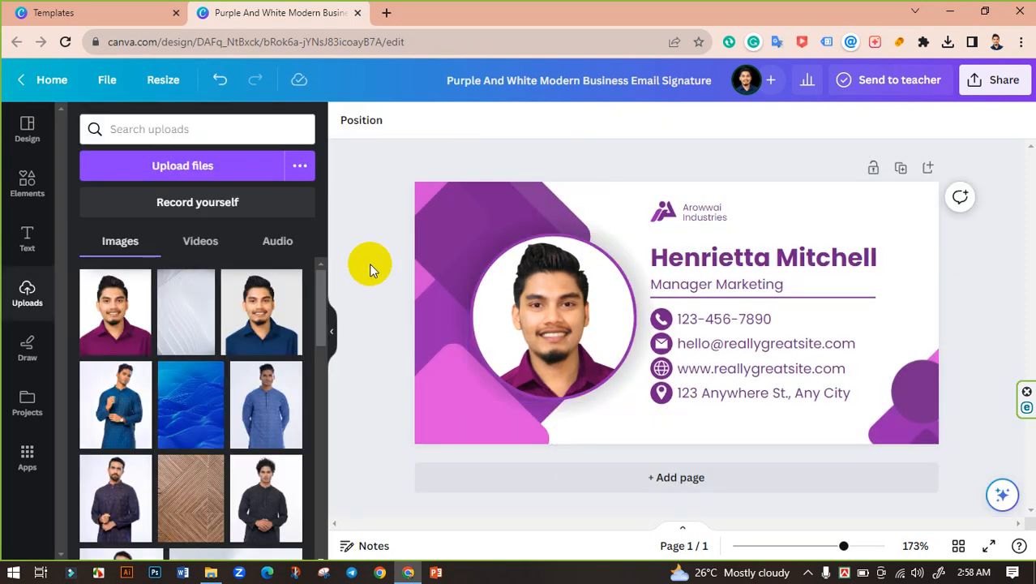
Delete the Arowwai Industries company name and its logo.
{"action": "left_click", "coordinate": [699, 212]}
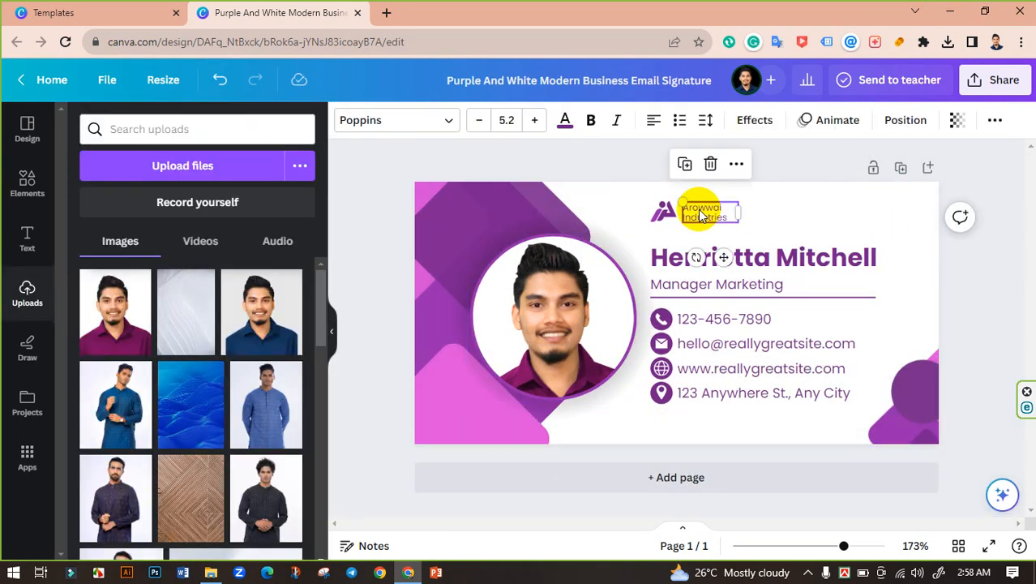
{"action": "key", "text": "Delete"}
{"action": "left_click", "coordinate": [664, 213]}
{"action": "key", "text": "Delete"}
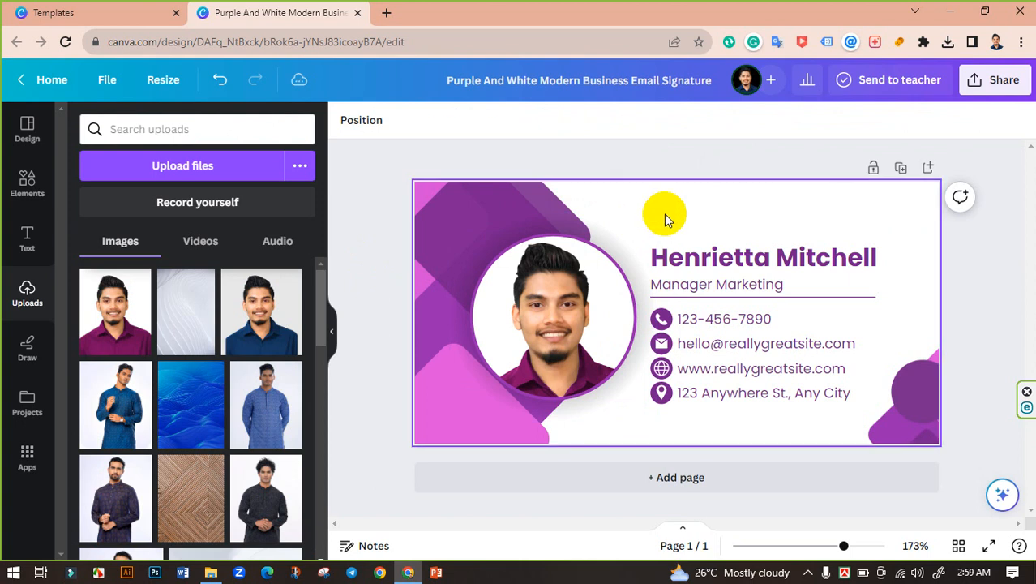
Try recolouring the background shape's purples to a dark plum, then undo those changes.
{"action": "left_click", "coordinate": [496, 190]}
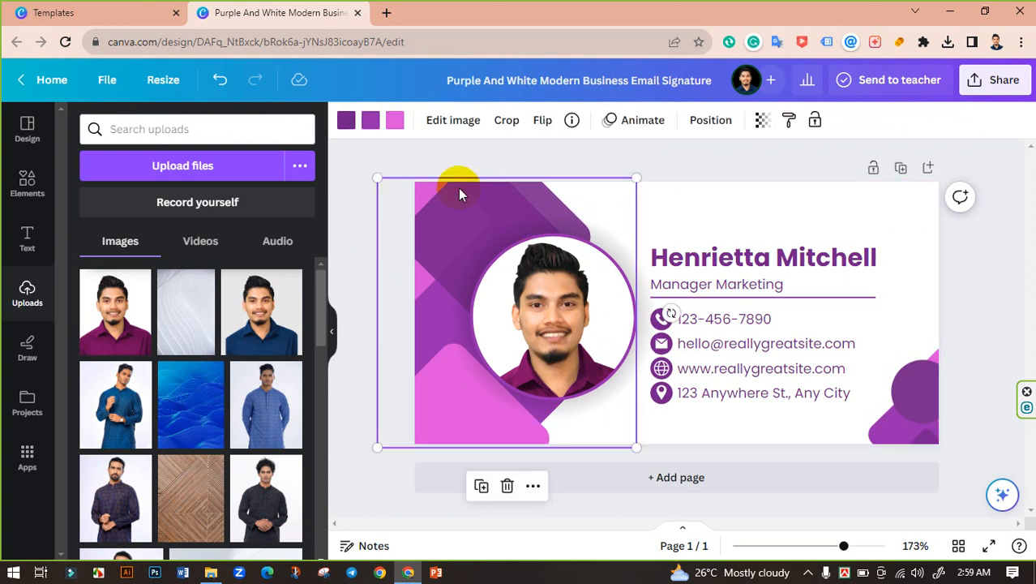
{"action": "left_click", "coordinate": [395, 122]}
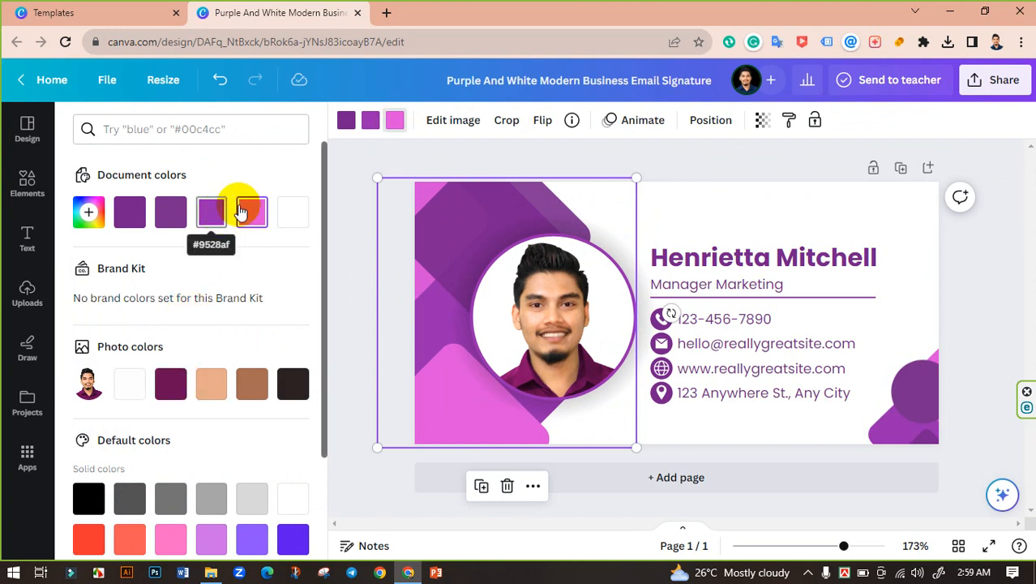
{"action": "left_click", "coordinate": [369, 118]}
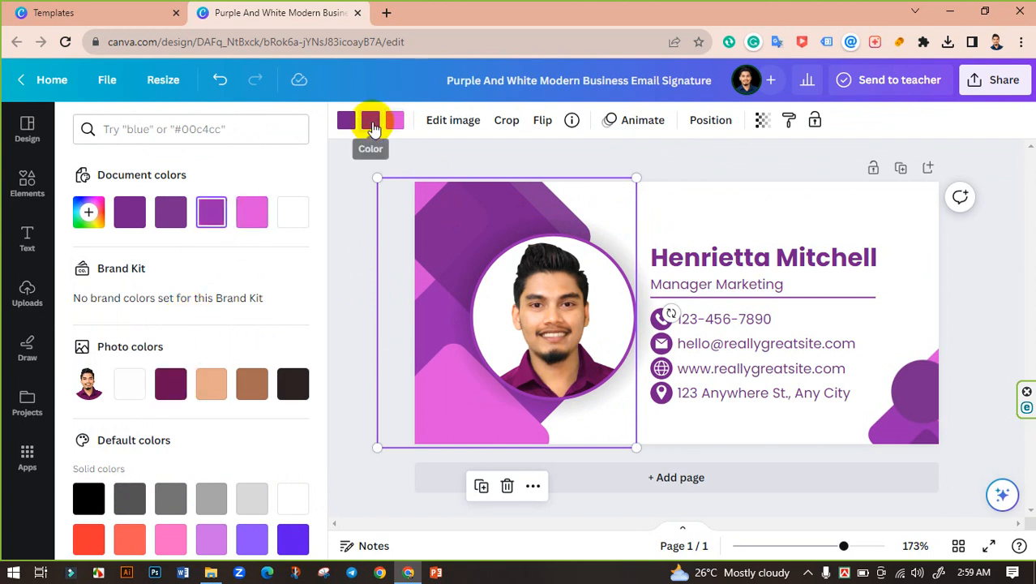
{"action": "left_click", "coordinate": [175, 378]}
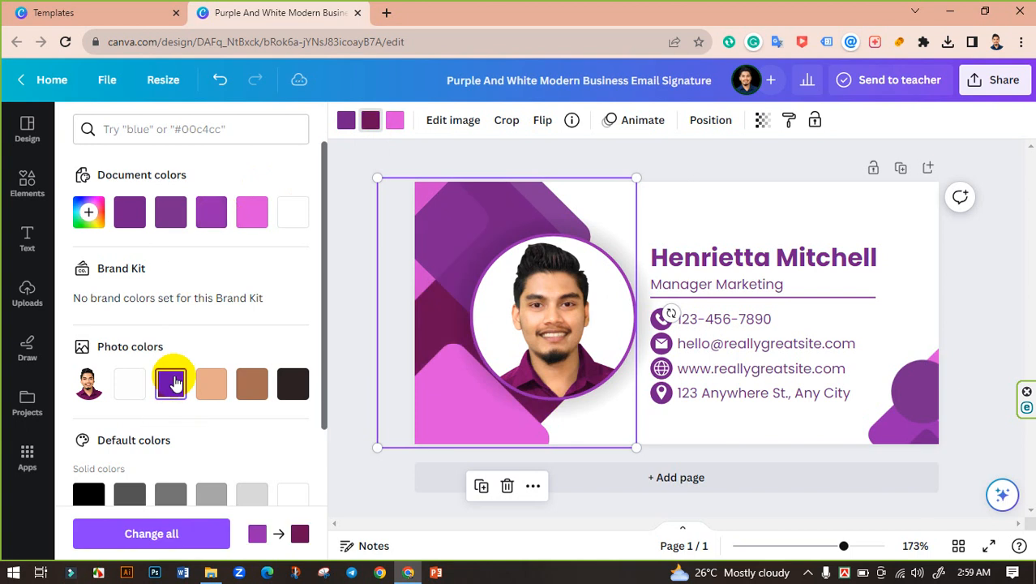
{"action": "left_click", "coordinate": [344, 121]}
{"action": "left_click", "coordinate": [168, 385]}
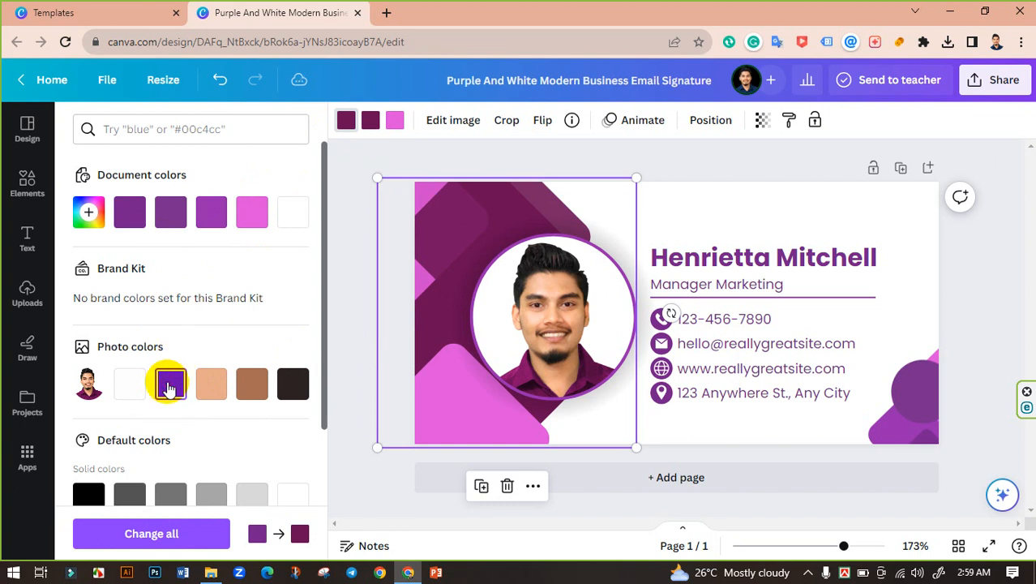
{"action": "left_click", "coordinate": [346, 191]}
{"action": "left_click", "coordinate": [354, 121]}
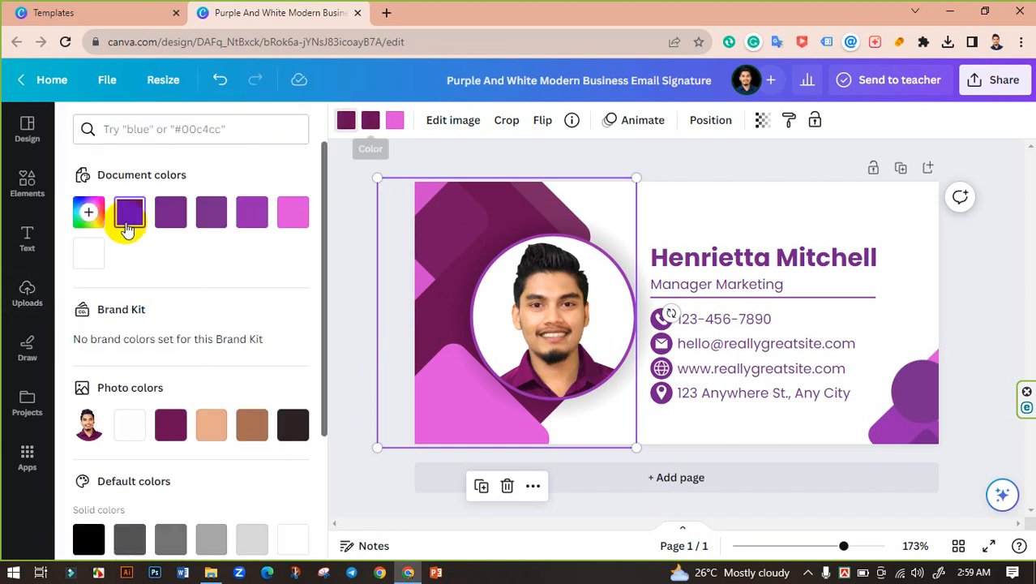
{"action": "left_click", "coordinate": [128, 214]}
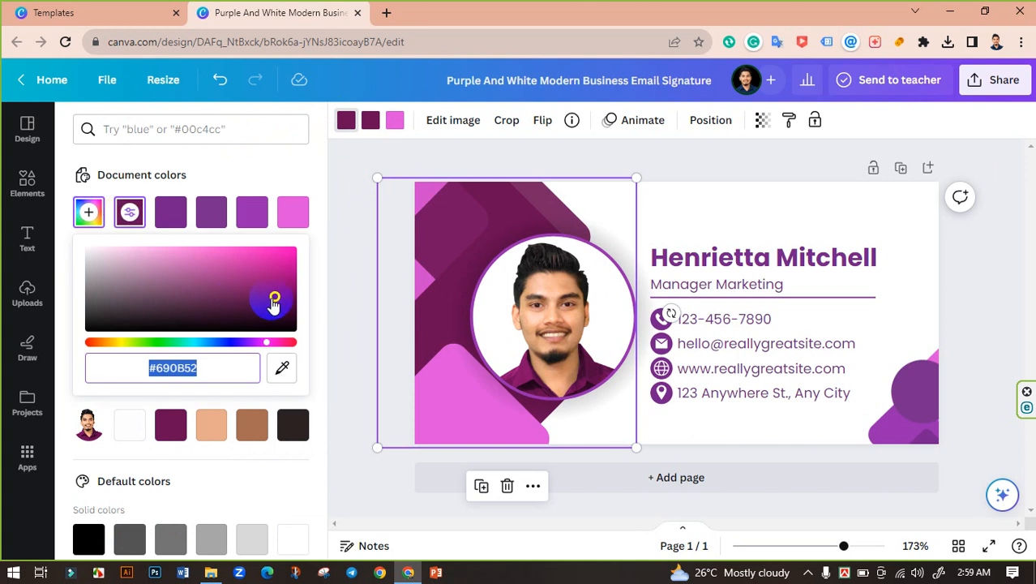
{"action": "left_click_drag", "start_coordinate": [274, 302], "coordinate": [275, 313]}
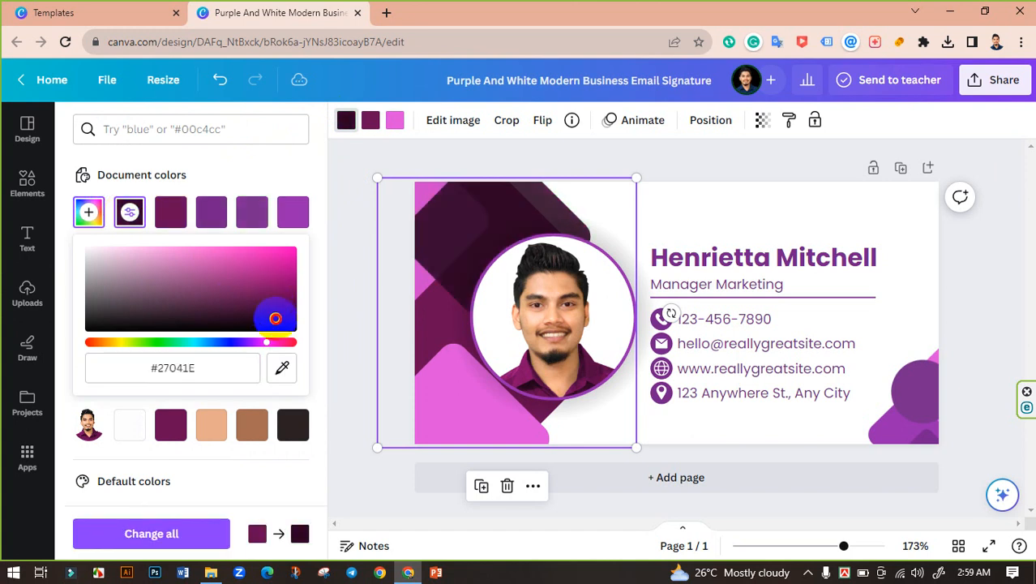
{"action": "left_click", "coordinate": [342, 199]}
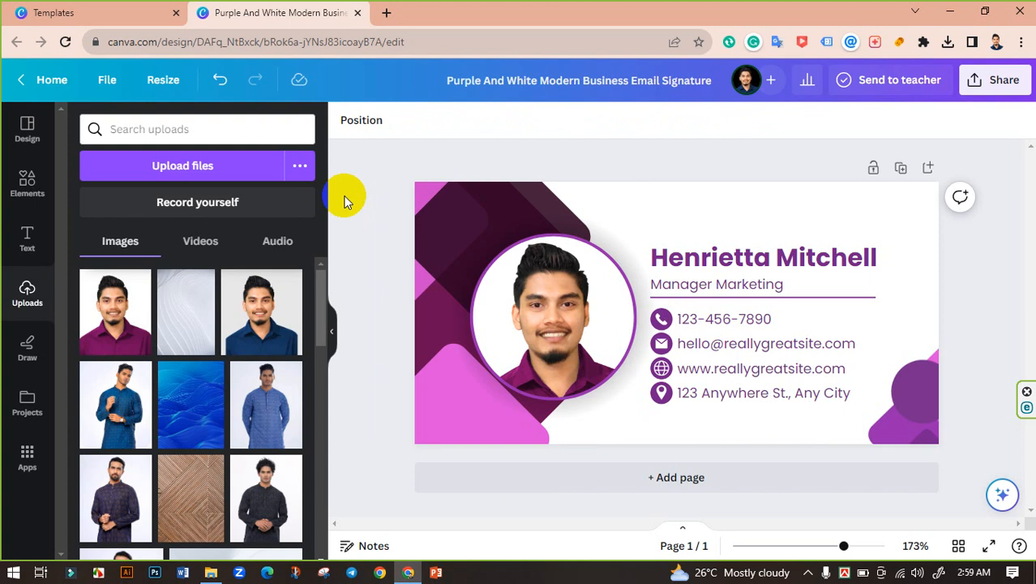
{"action": "key", "text": "ctrl+z"}
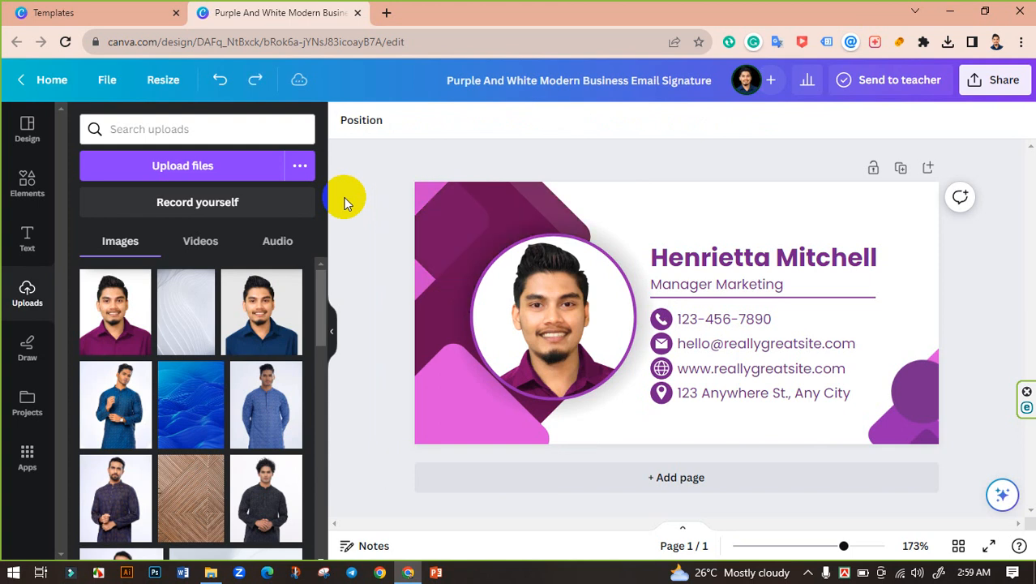
{"action": "key", "text": "ctrl+z"}
{"action": "key", "text": "ctrl+z"}
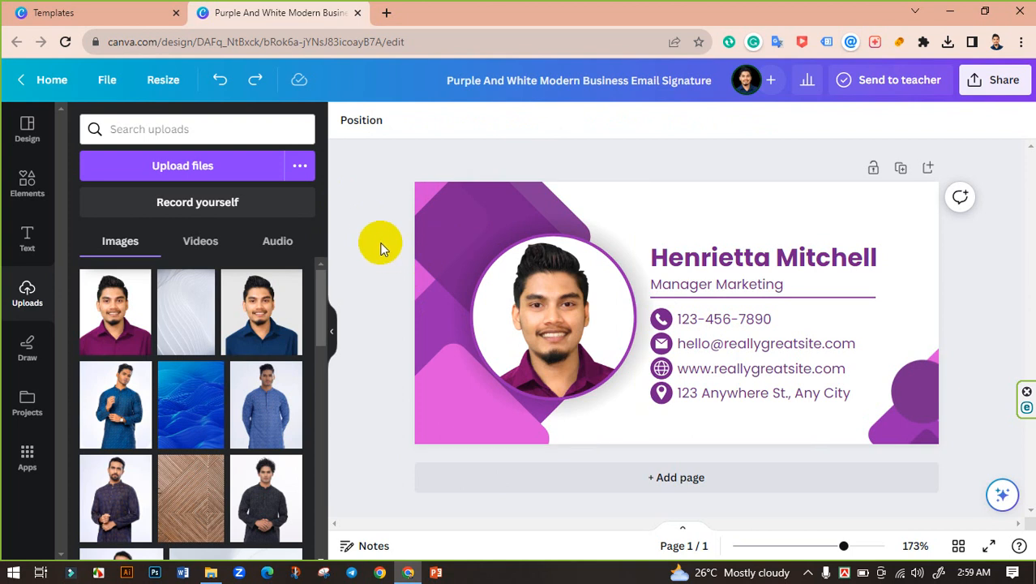
Recolour the background shapes to bright magenta #E103DF.
{"action": "left_click", "coordinate": [442, 365]}
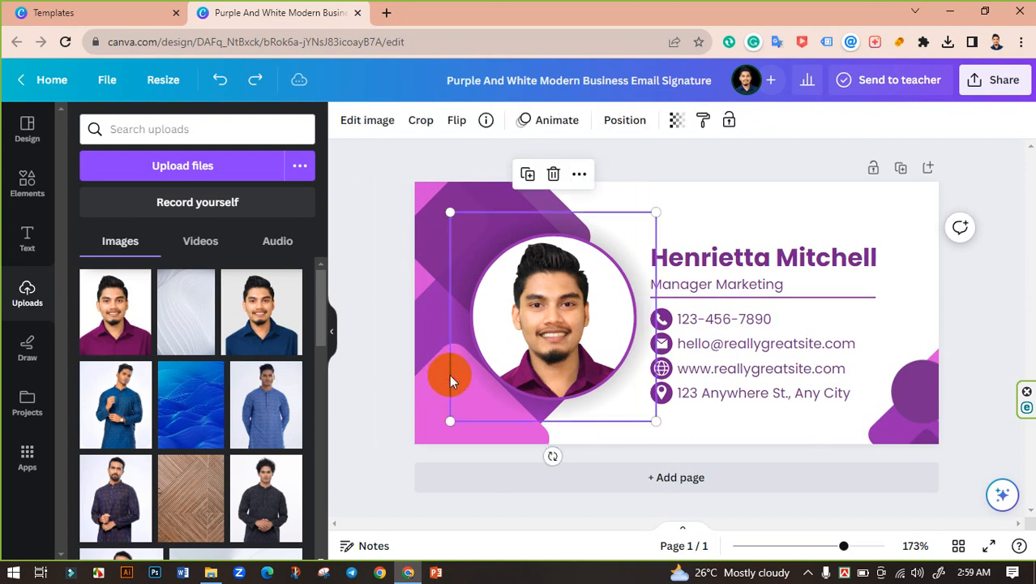
{"action": "left_click", "coordinate": [434, 370]}
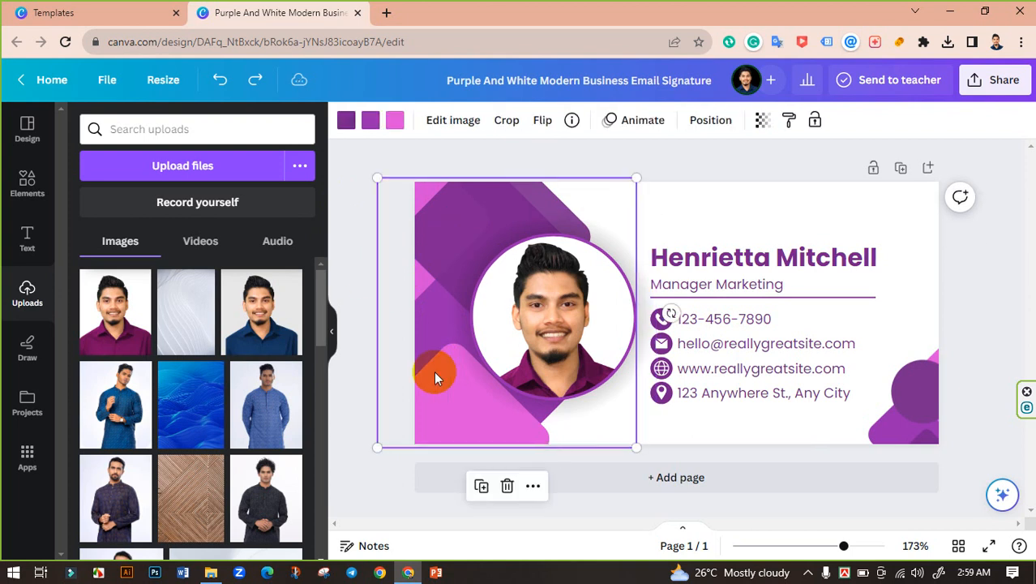
{"action": "left_click", "coordinate": [394, 120]}
{"action": "left_click", "coordinate": [162, 377]}
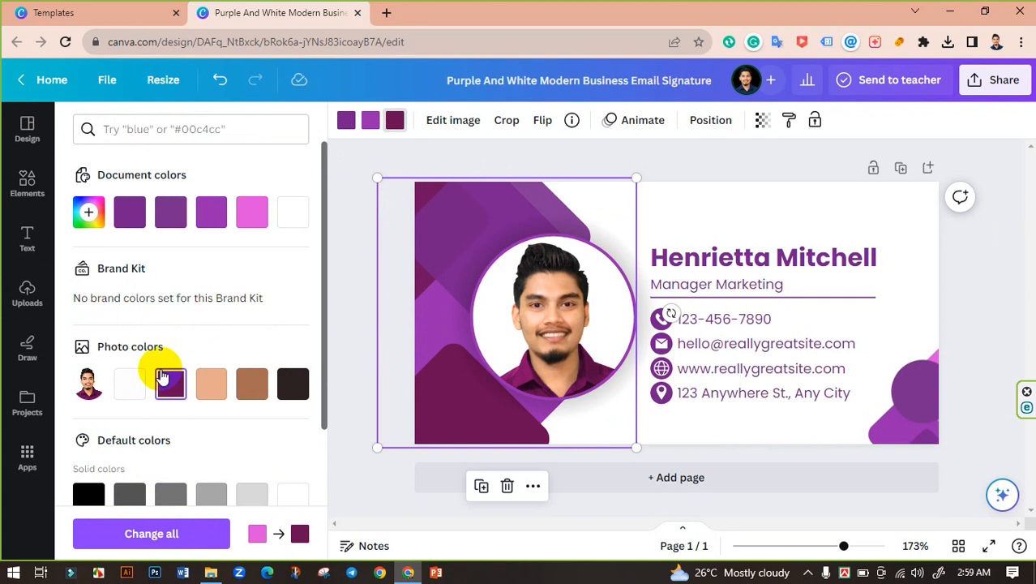
{"action": "left_click", "coordinate": [348, 172]}
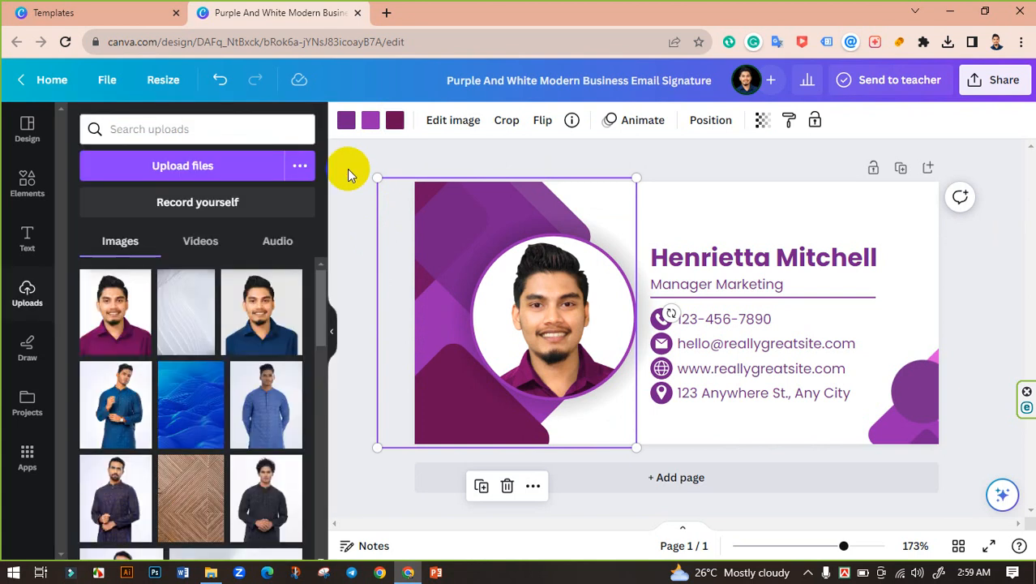
{"action": "left_click", "coordinate": [395, 122]}
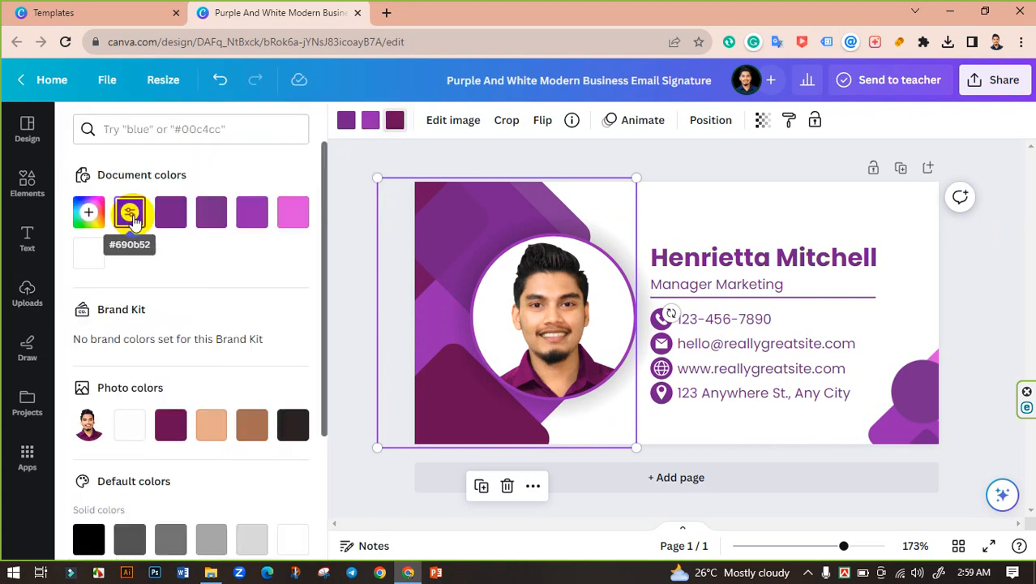
{"action": "left_click", "coordinate": [130, 214]}
{"action": "left_click_drag", "start_coordinate": [278, 300], "coordinate": [254, 305]}
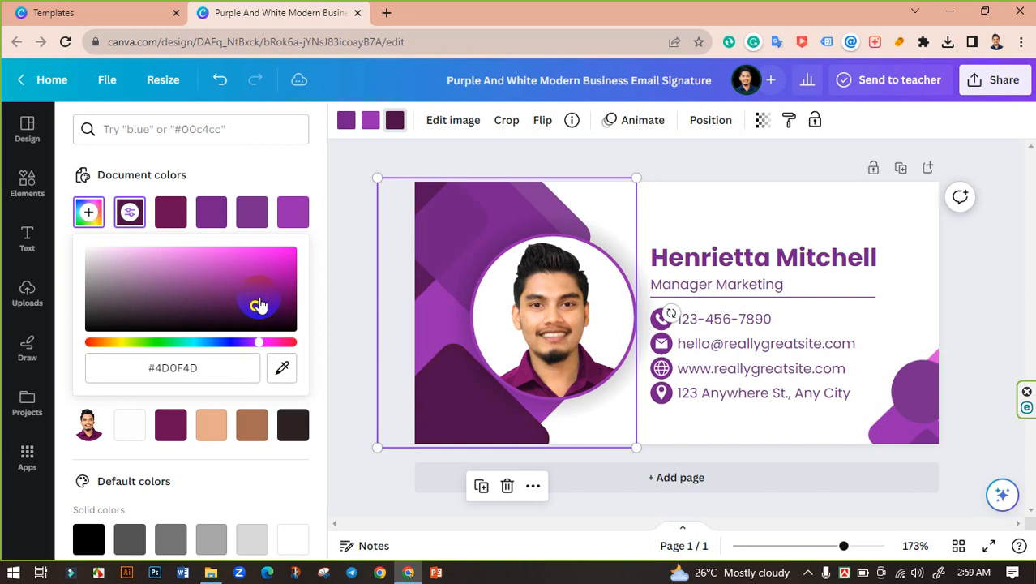
{"action": "left_click_drag", "start_coordinate": [254, 304], "coordinate": [288, 264]}
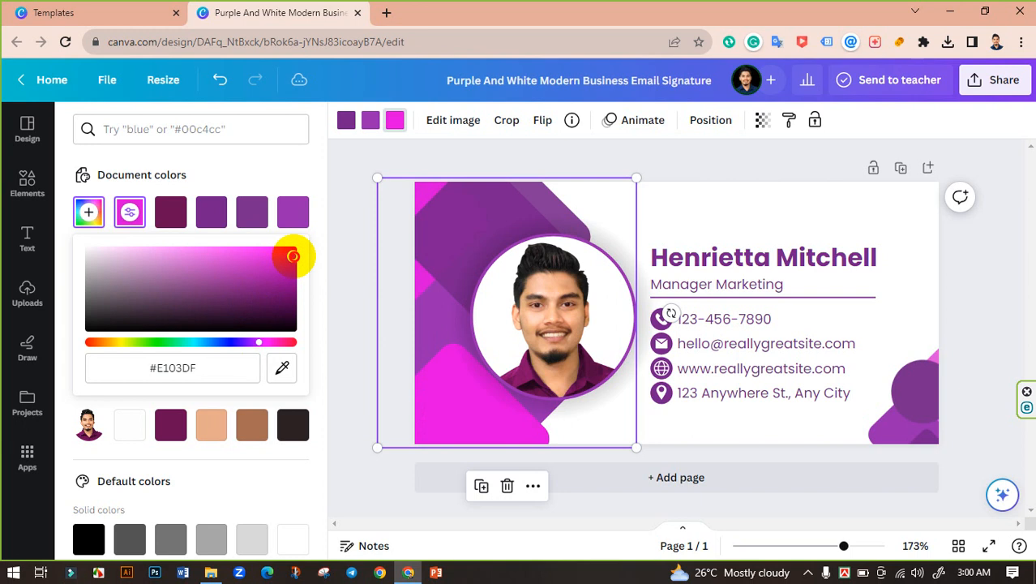
{"action": "left_click", "coordinate": [340, 250]}
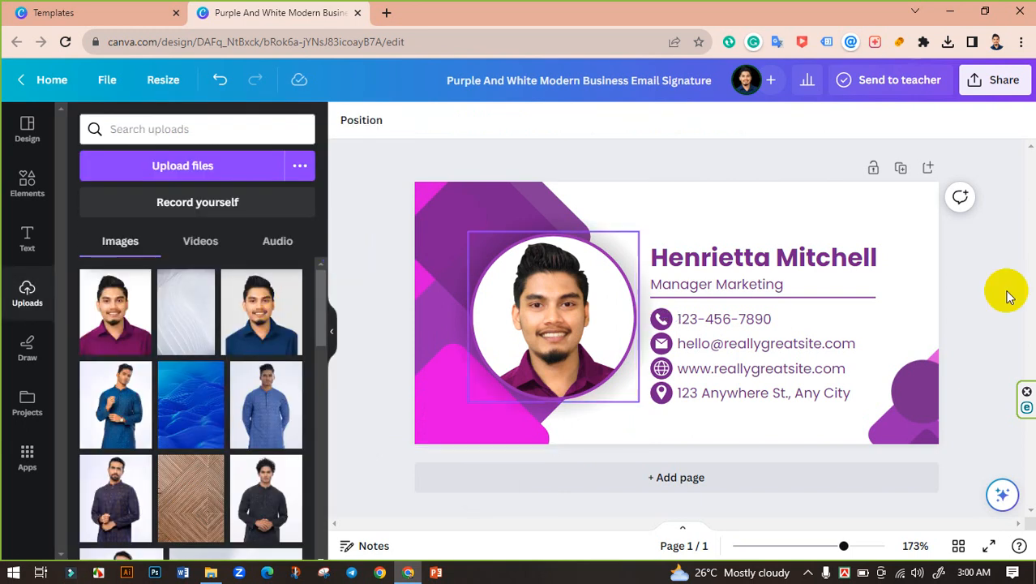
{"action": "left_click", "coordinate": [811, 268]}
Replace the name heading with the owner's full name.
{"action": "left_click", "coordinate": [807, 269]}
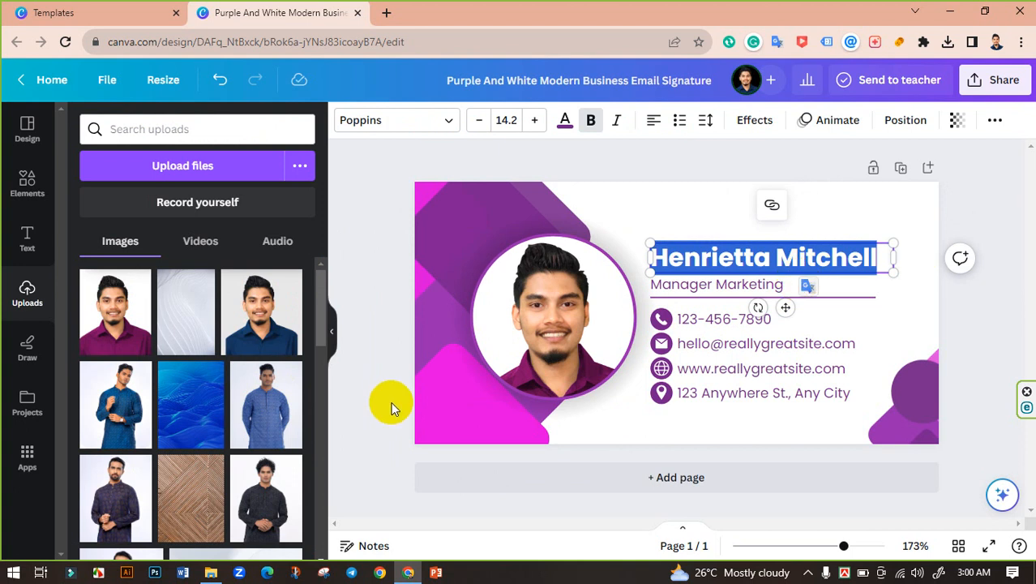
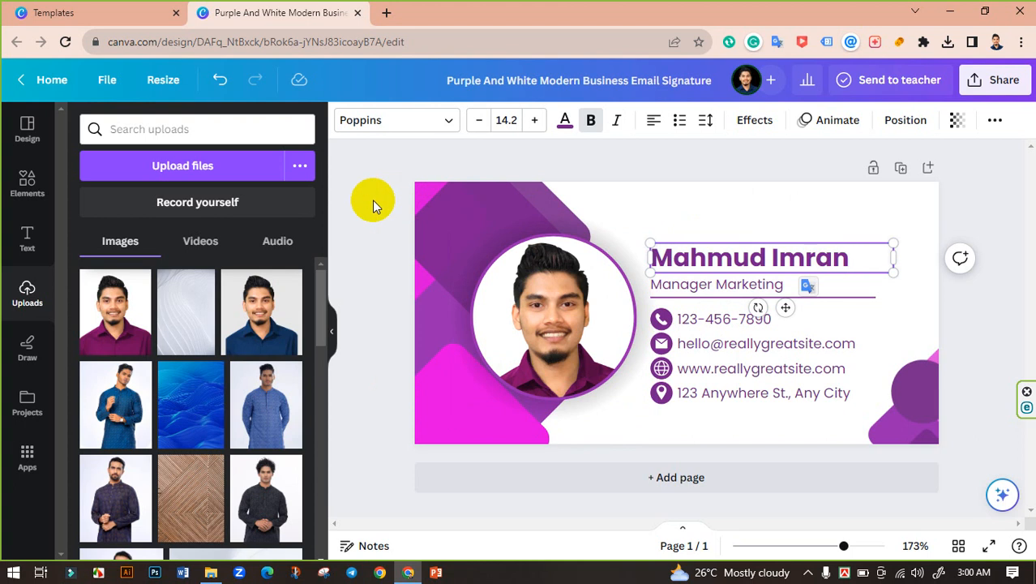
{"action": "left_click", "coordinate": [372, 200]}
Replace the Manager Marketing title line with 'Digital Marketer'.
{"action": "double_click", "coordinate": [697, 284]}
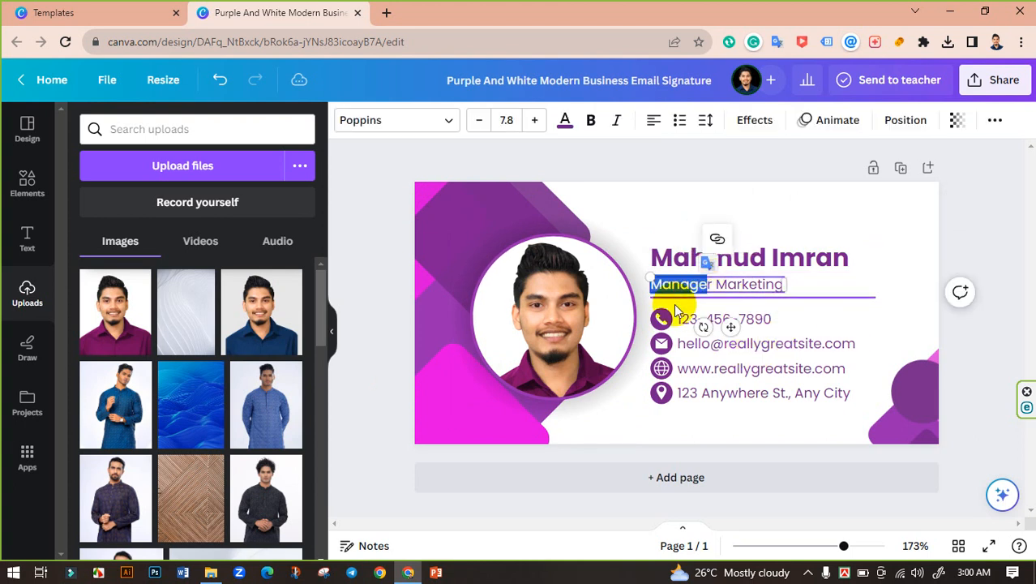
{"action": "triple_click", "coordinate": [731, 301]}
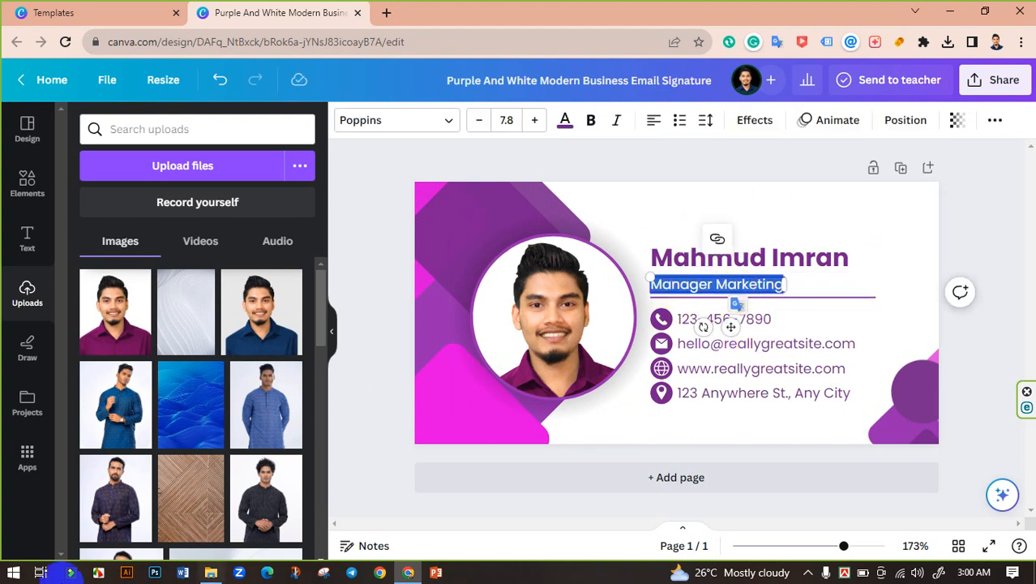
{"action": "type", "text": "Marketer"}
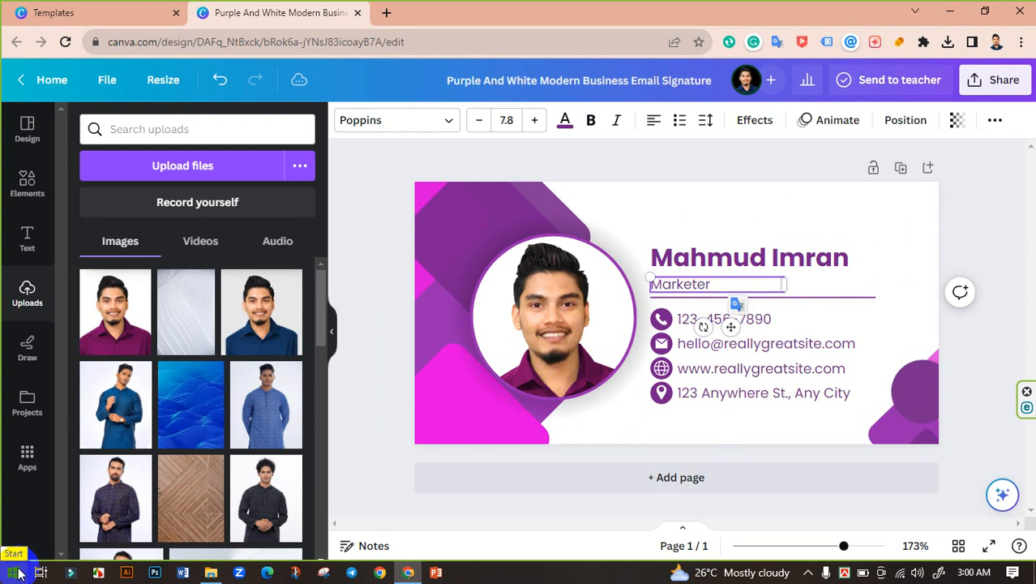
{"action": "key", "text": "BackSpace"}
{"action": "key", "text": "BackSpace"}
{"action": "key", "text": "BackSpace"}
{"action": "key", "text": "BackSpace"}
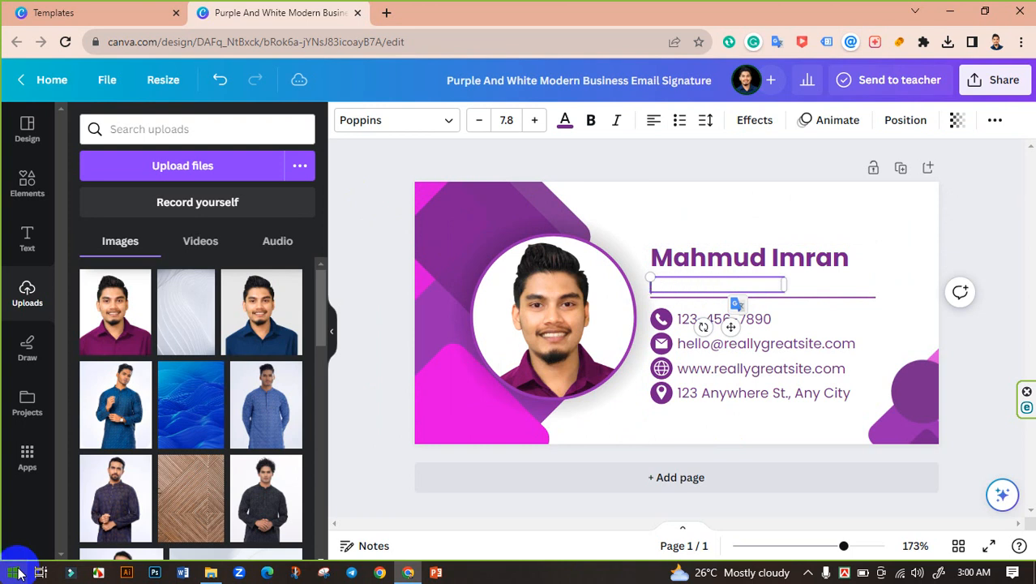
{"action": "type", "text": "Digital Ma"}
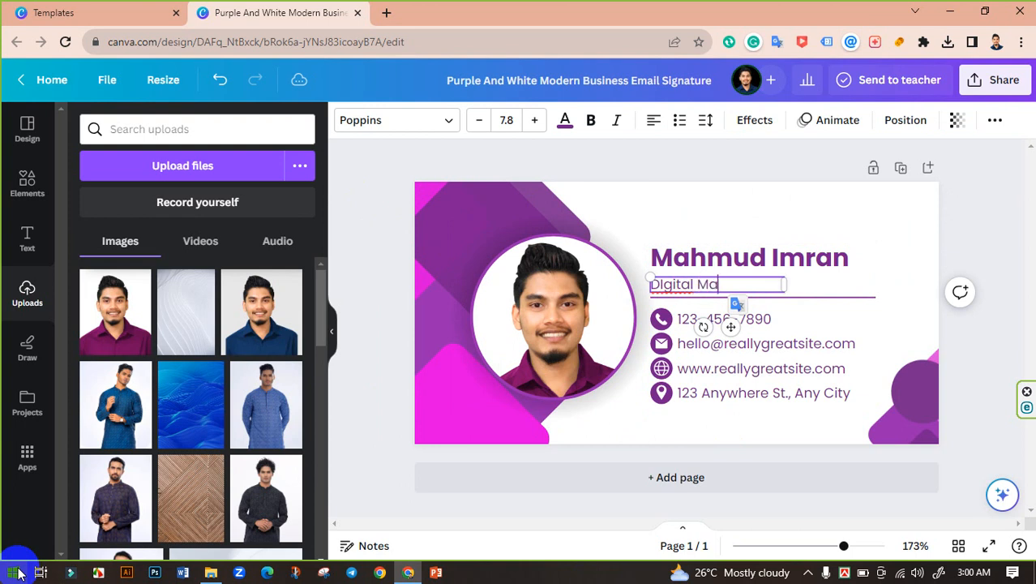
{"action": "type", "text": "rketer"}
{"action": "left_click", "coordinate": [363, 197]}
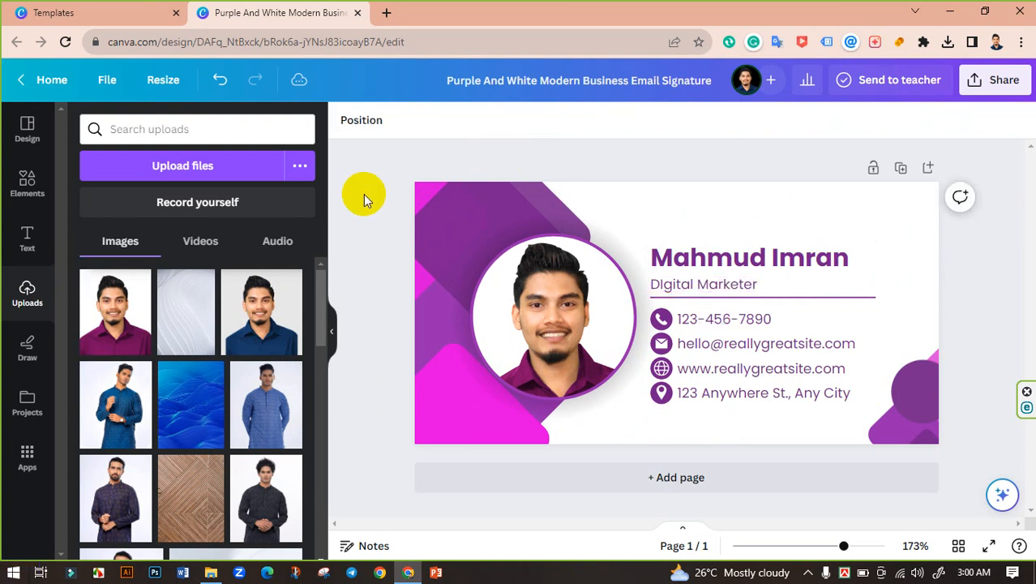
{"action": "left_click", "coordinate": [658, 284]}
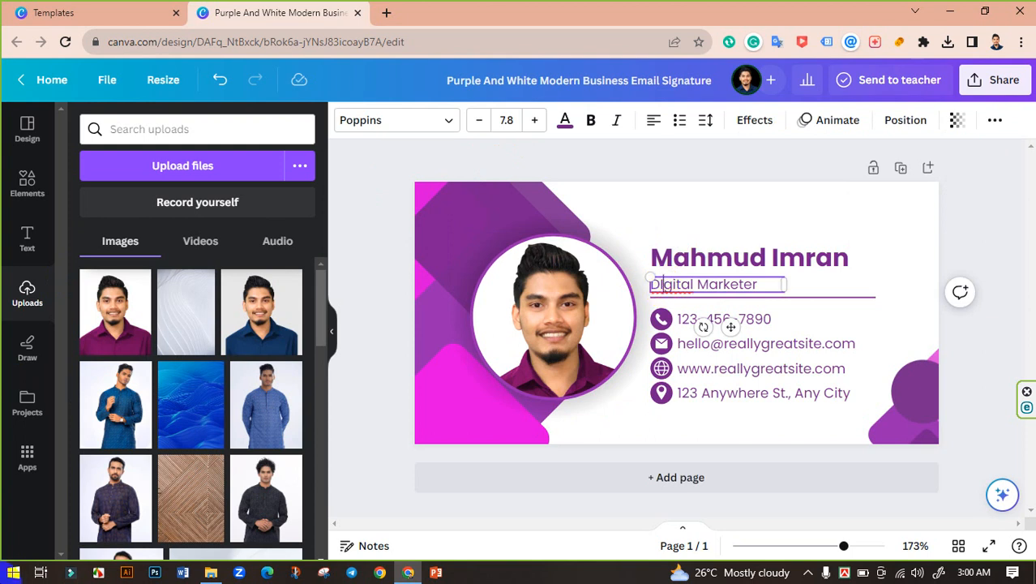
{"action": "key", "text": "Left"}
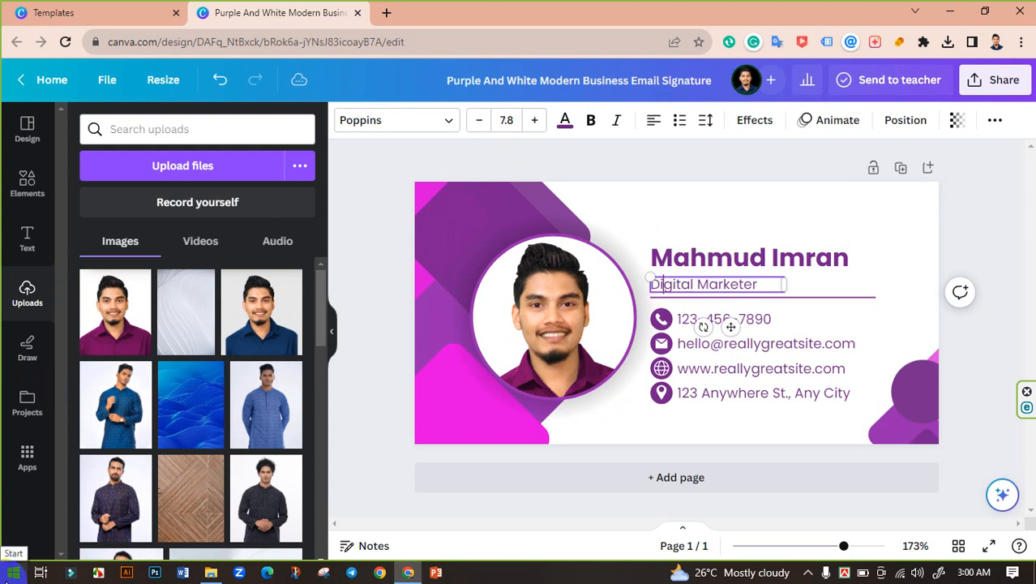
{"action": "left_click", "coordinate": [354, 226]}
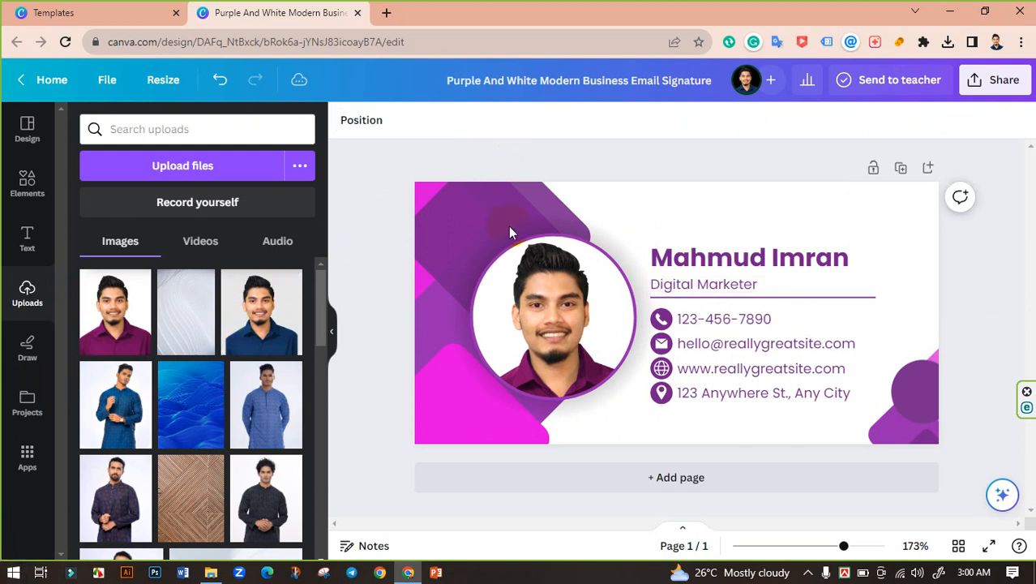
Replace the sample phone number with the owner's phone number.
{"action": "double_click", "coordinate": [720, 320]}
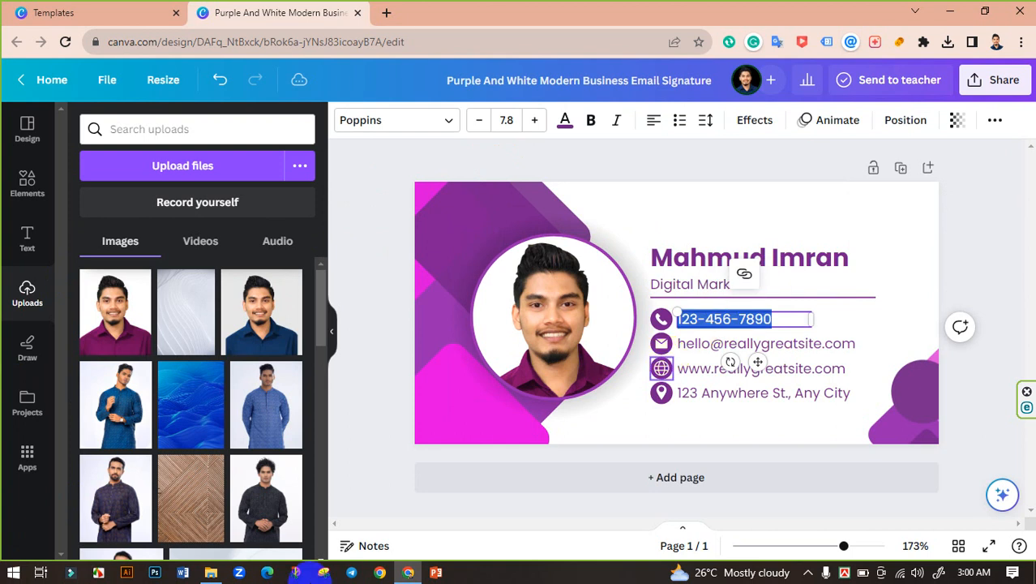
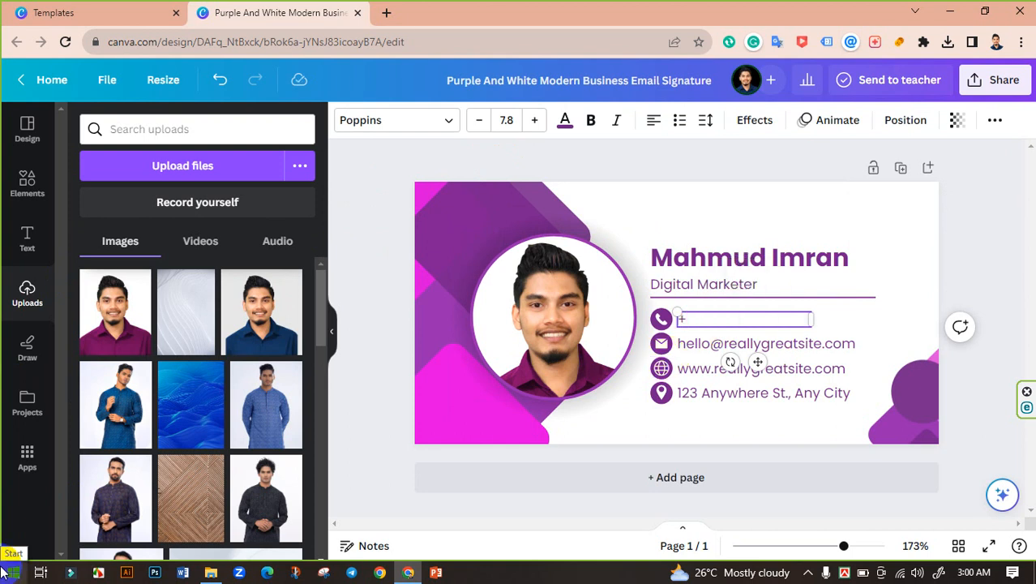
{"action": "left_click", "coordinate": [2, 573]}
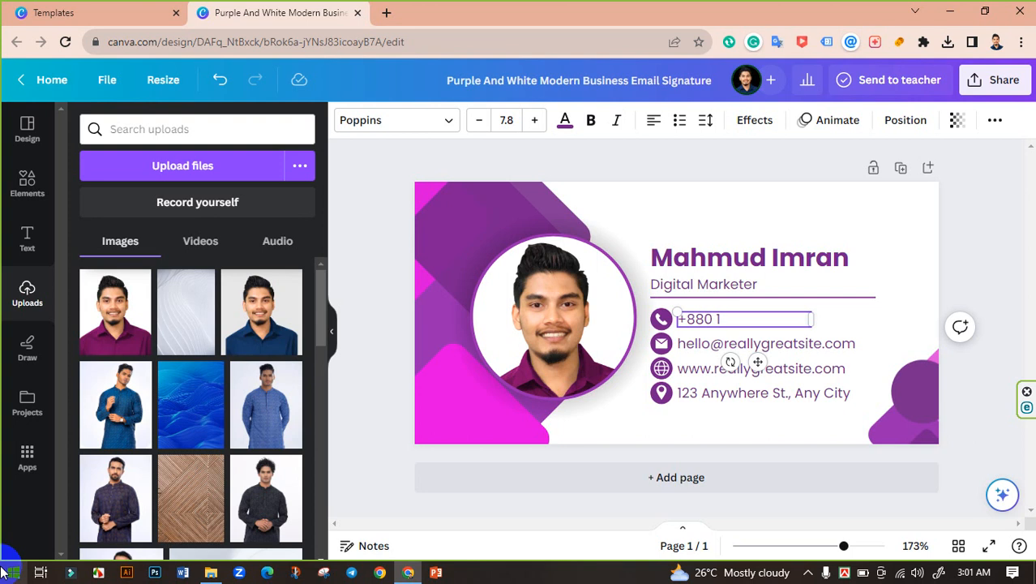
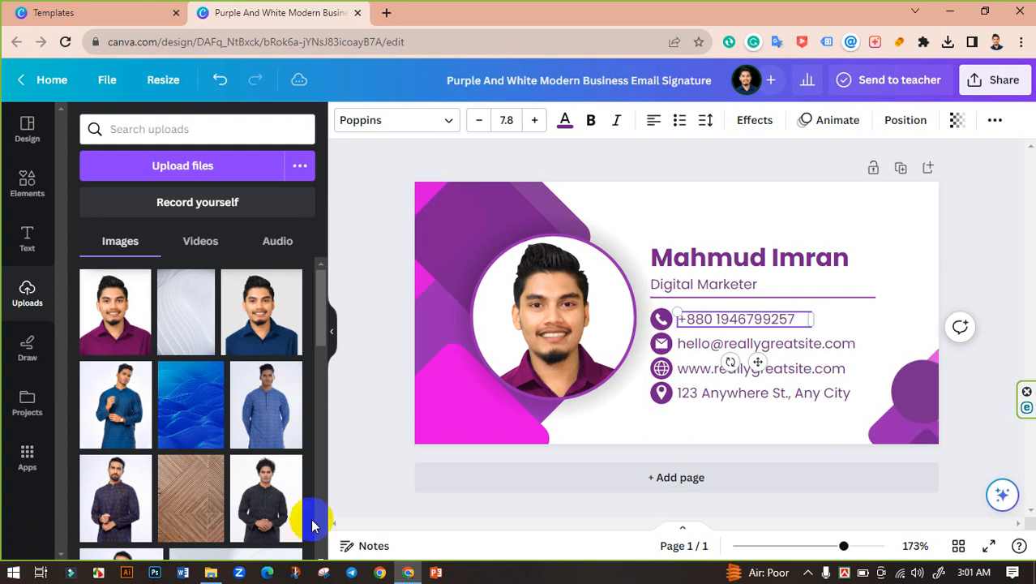
Replace the sample email with the owner's Gmail address, widening the box to one line.
{"action": "left_click", "coordinate": [781, 343]}
{"action": "double_click", "coordinate": [781, 344]}
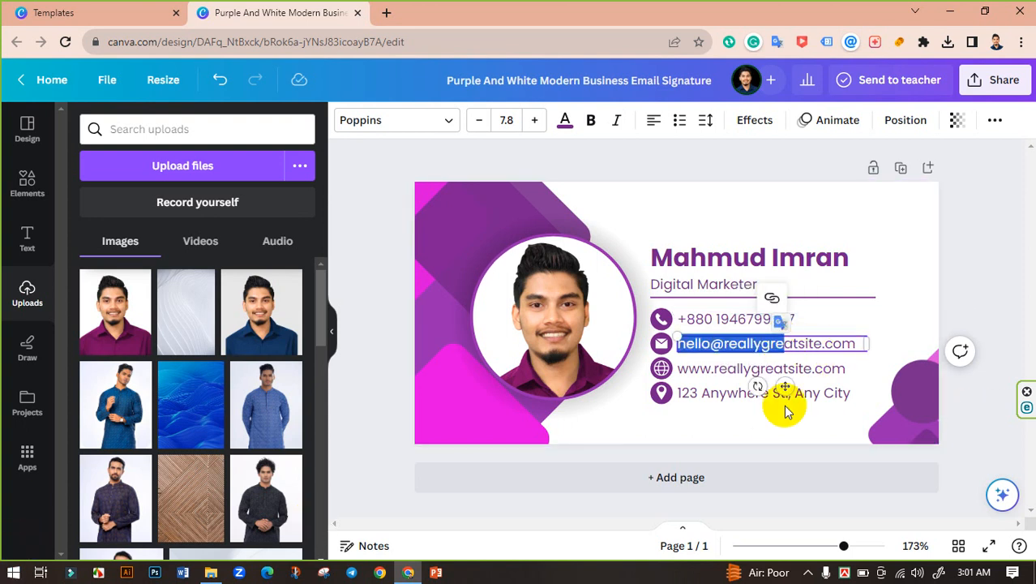
{"action": "triple_click", "coordinate": [790, 339]}
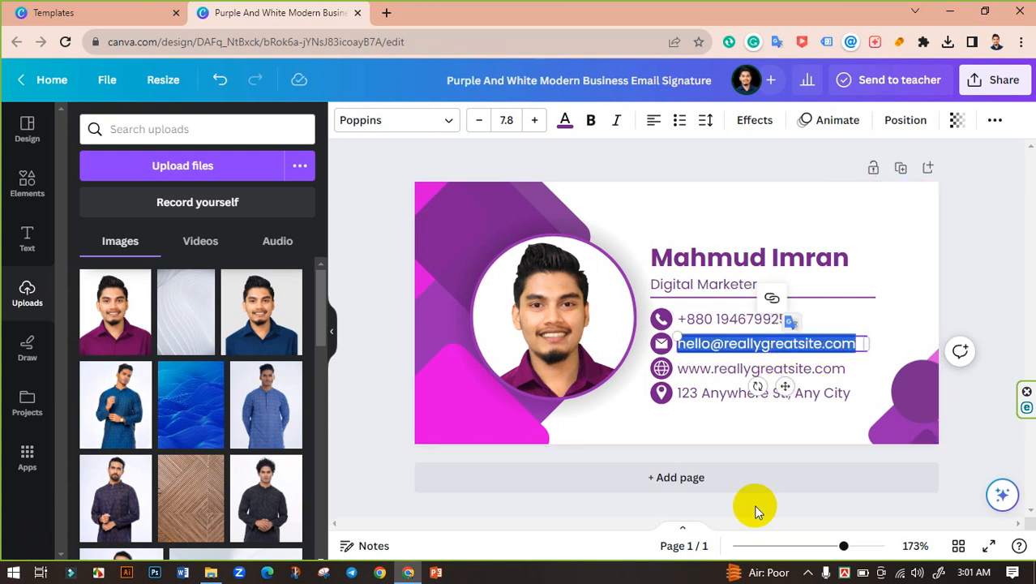
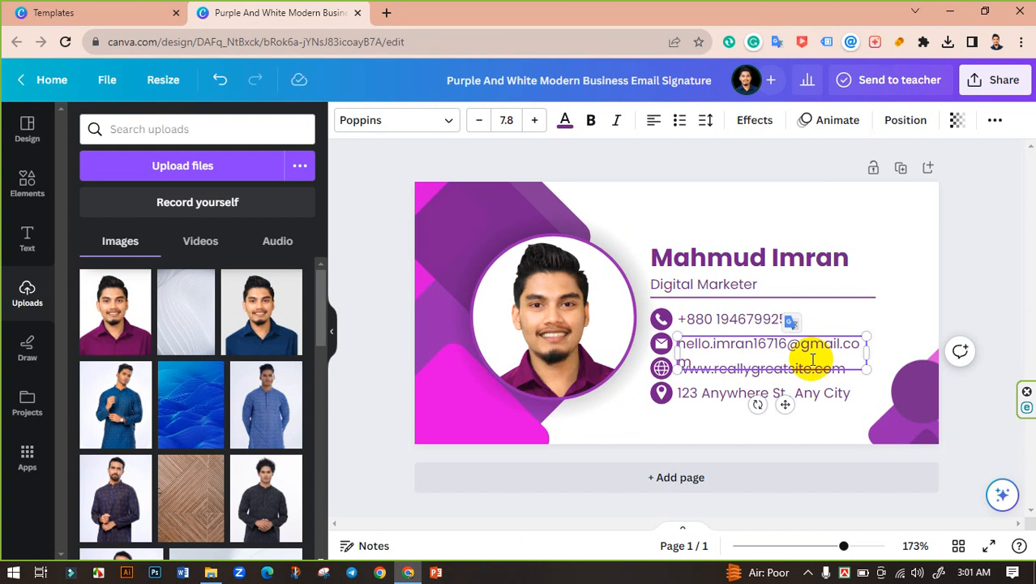
{"action": "left_click_drag", "start_coordinate": [867, 357], "coordinate": [879, 354]}
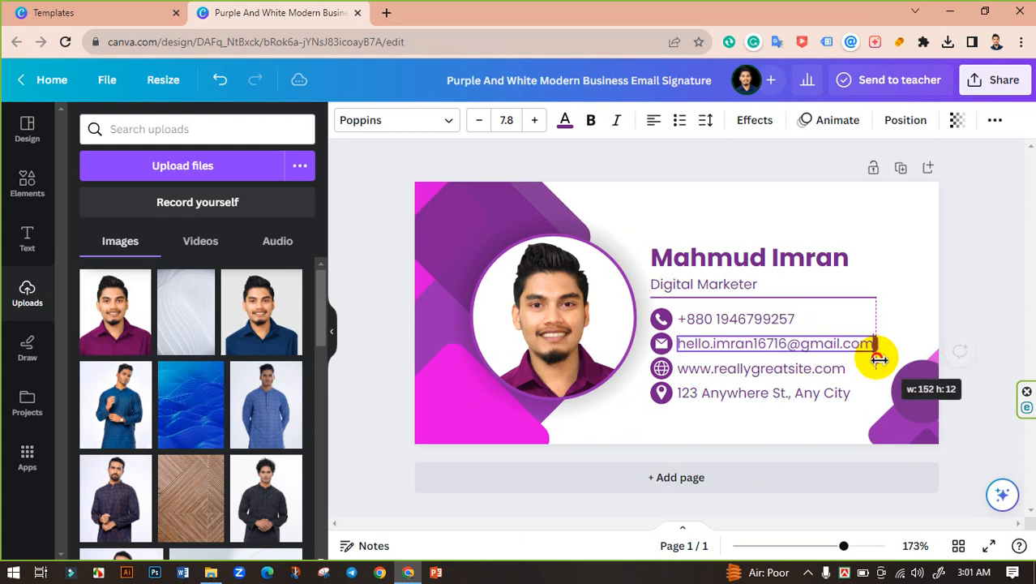
{"action": "left_click", "coordinate": [965, 306]}
{"action": "double_click", "coordinate": [752, 371]}
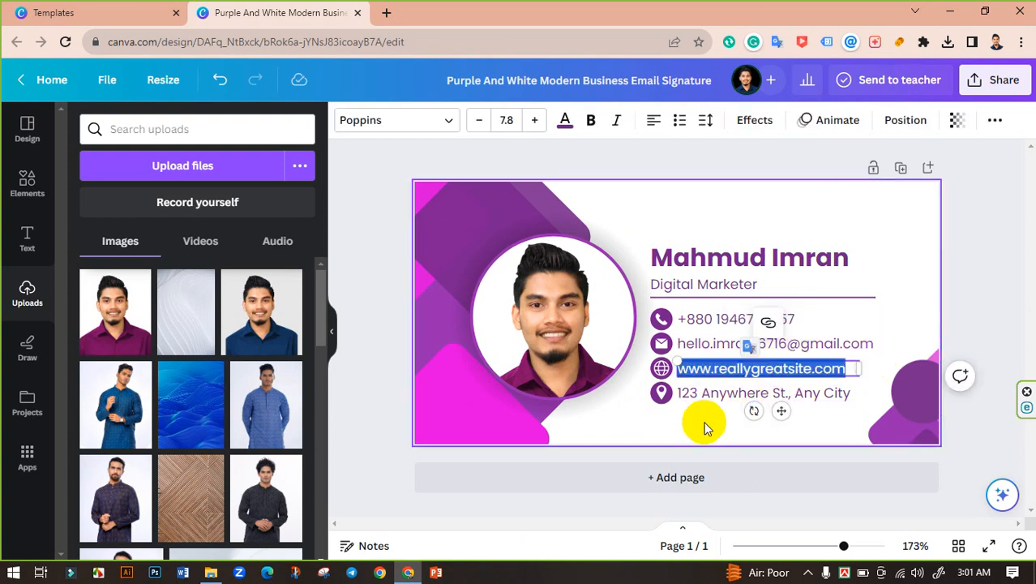
{"action": "type", "text": "www"}
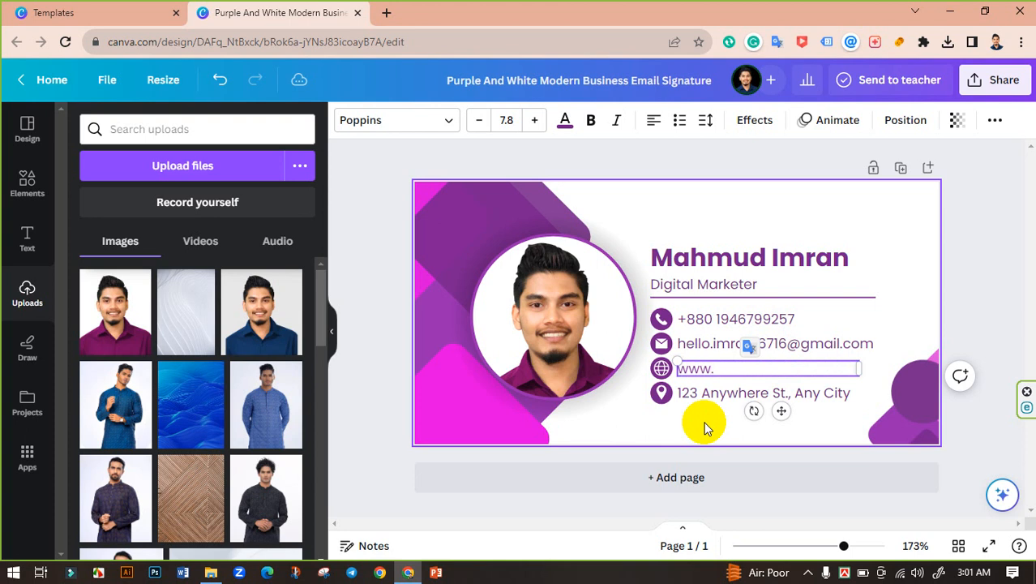
{"action": "type", "text": ".upartagency"}
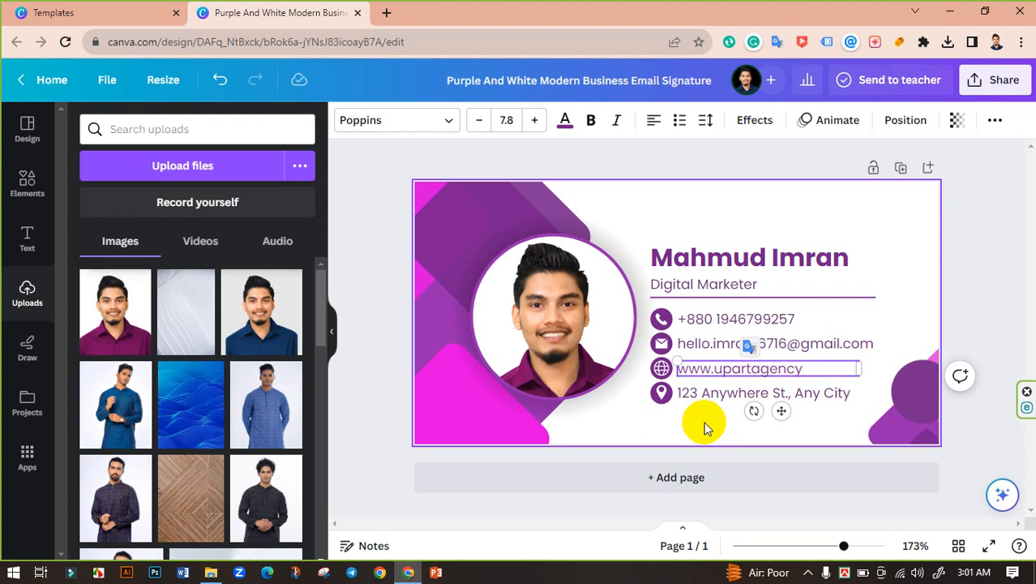
{"action": "type", "text": ".com"}
{"action": "left_click", "coordinate": [726, 395]}
{"action": "left_click", "coordinate": [727, 392]}
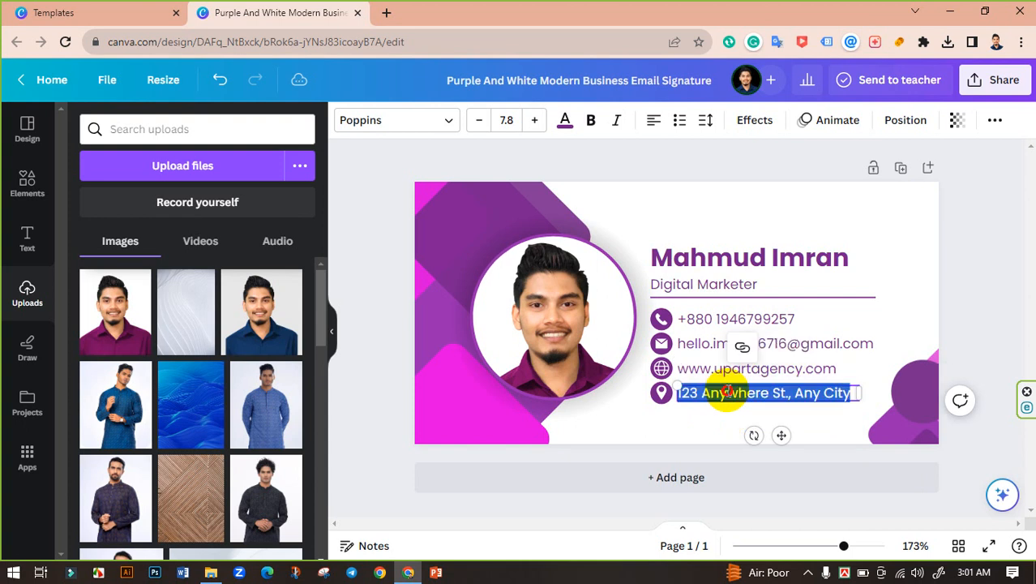
{"action": "type", "text": "Bra"}
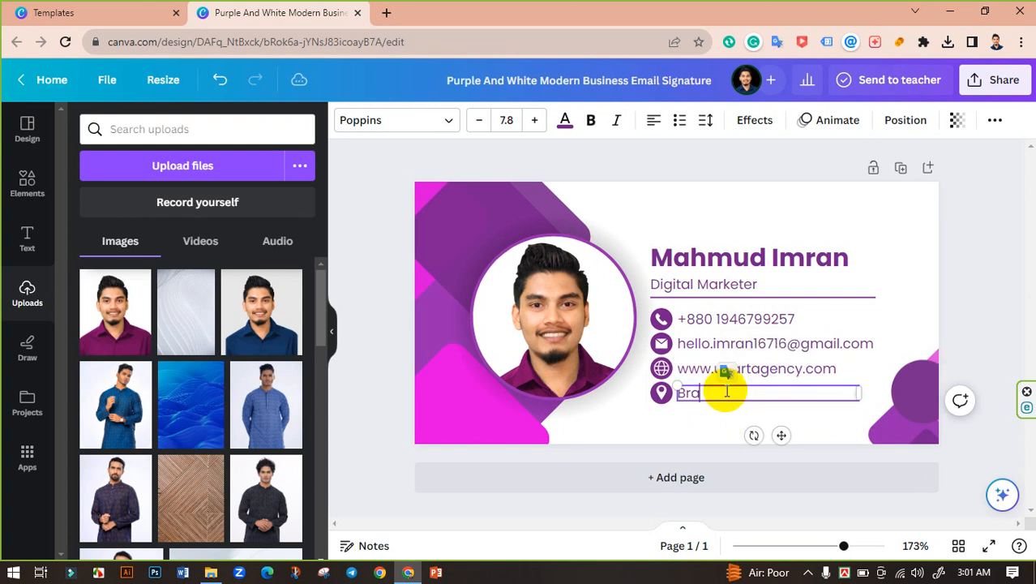
{"action": "type", "text": "hmanbaria"}
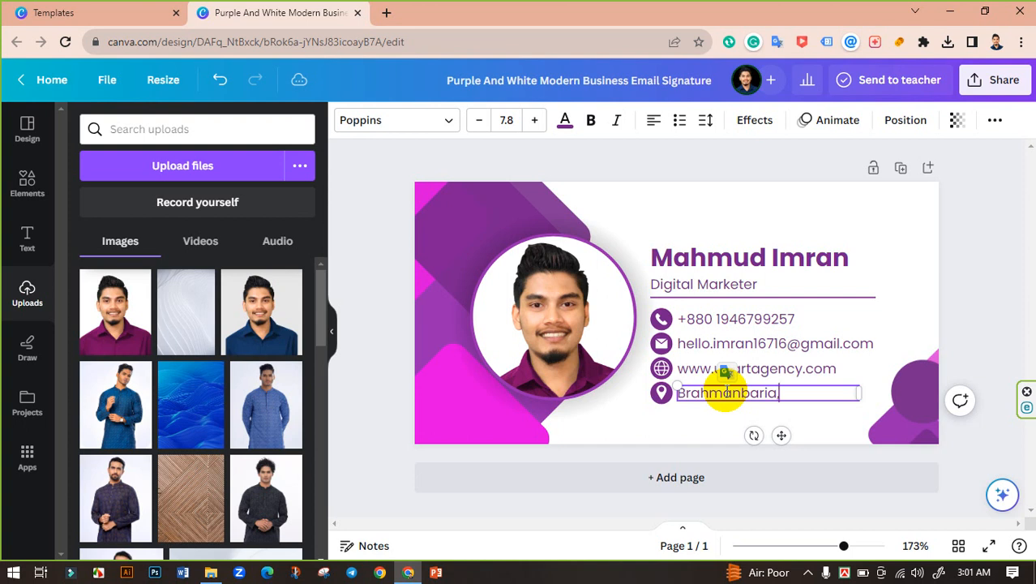
{"action": "type", "text": ", Bangladesh"}
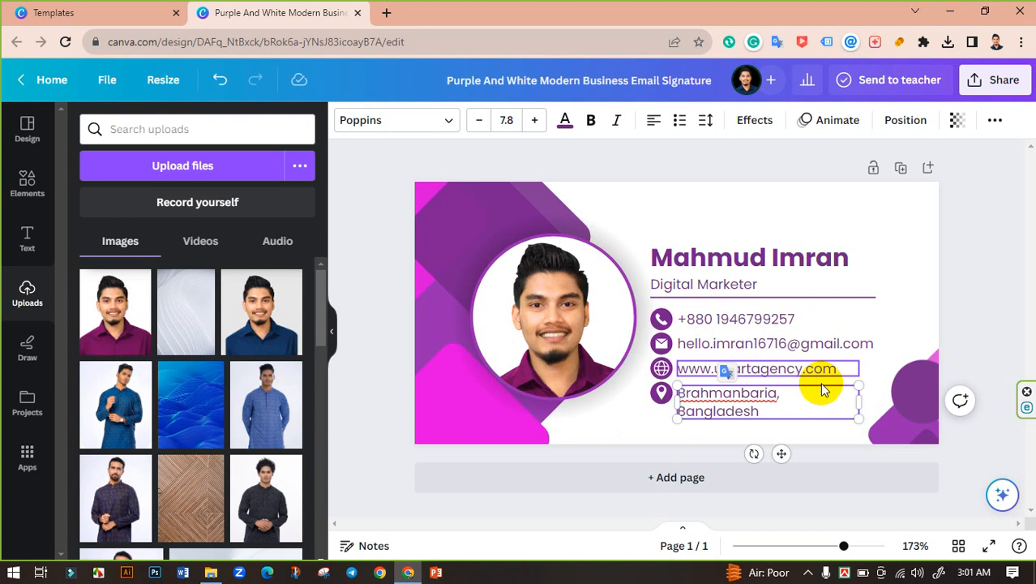
{"action": "left_click_drag", "start_coordinate": [860, 401], "coordinate": [869, 398]}
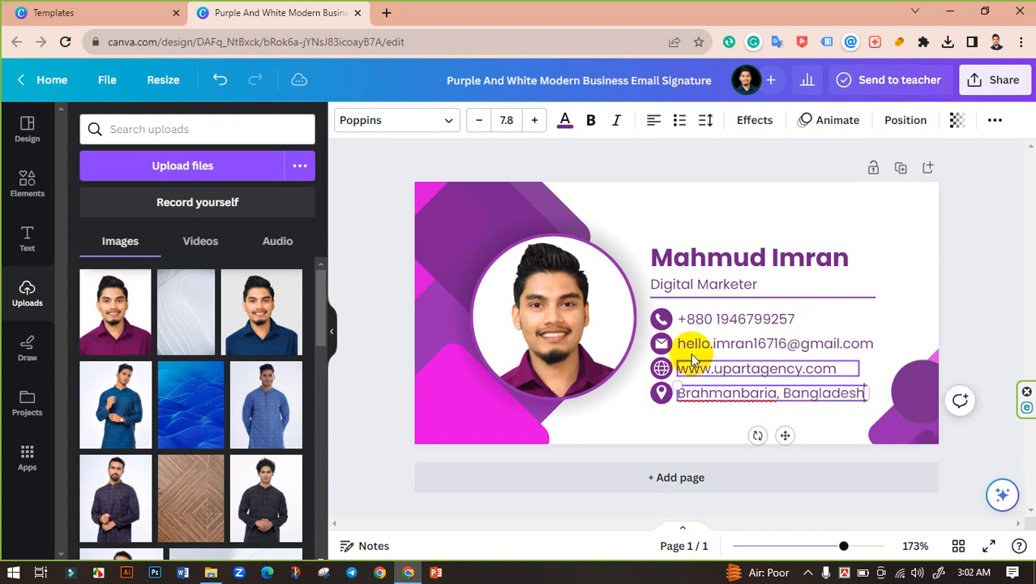
{"action": "left_click", "coordinate": [407, 223]}
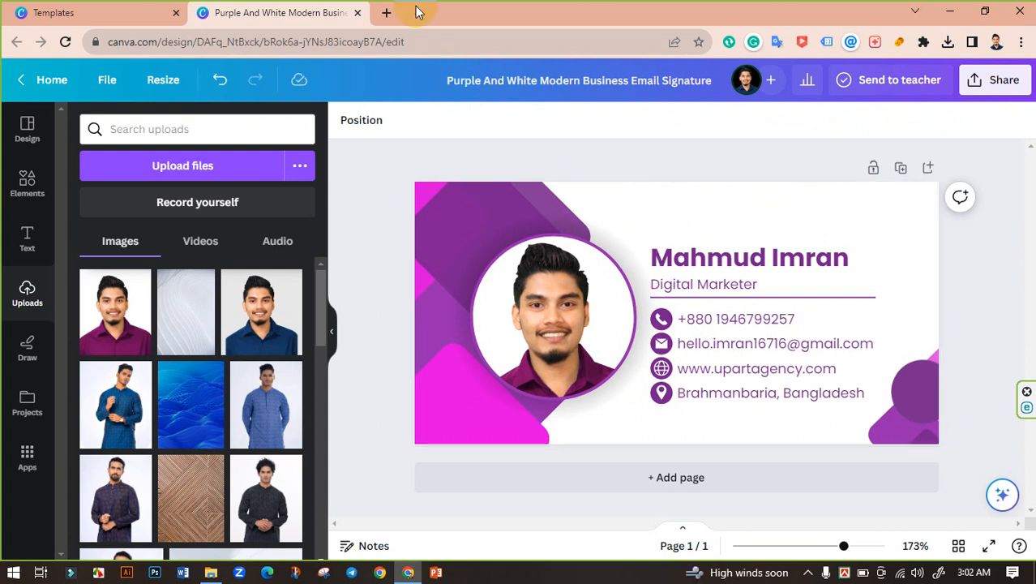
{"action": "left_click", "coordinate": [386, 12]}
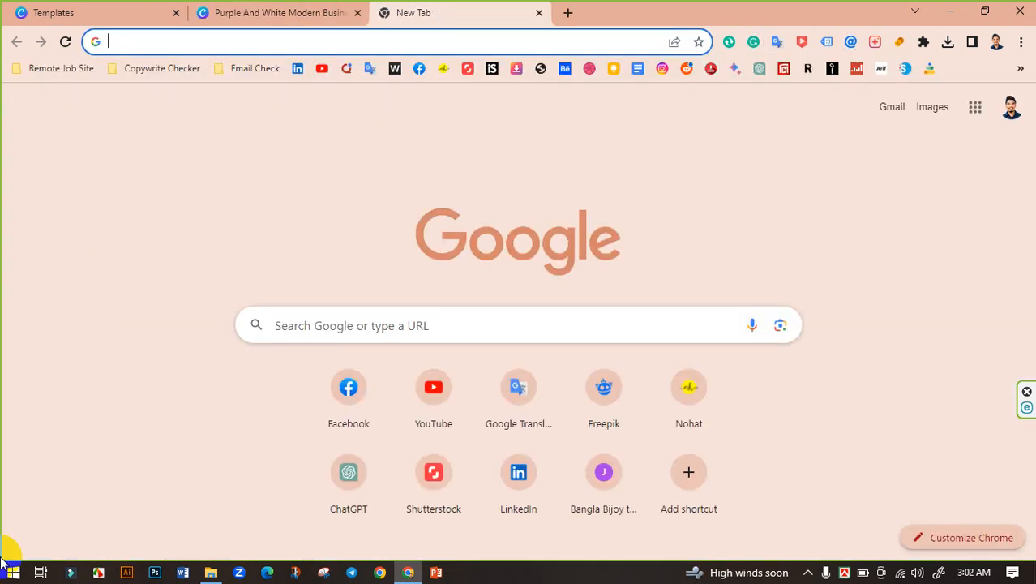
Go to Unsplash and search for 'white background' photos.
{"action": "type", "text": "unsplash.com"}
{"action": "key", "text": "Return"}
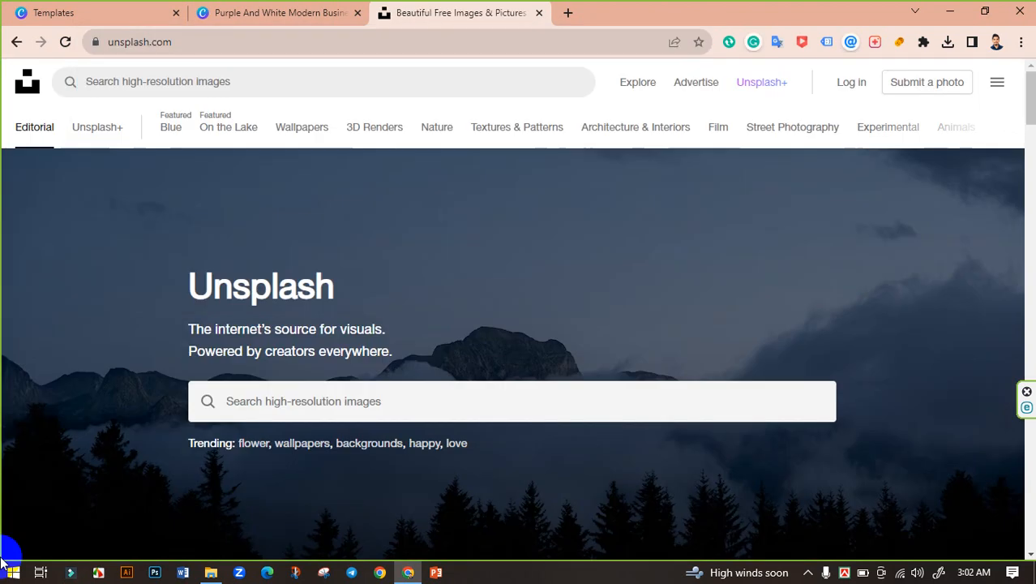
{"action": "left_click", "coordinate": [304, 406]}
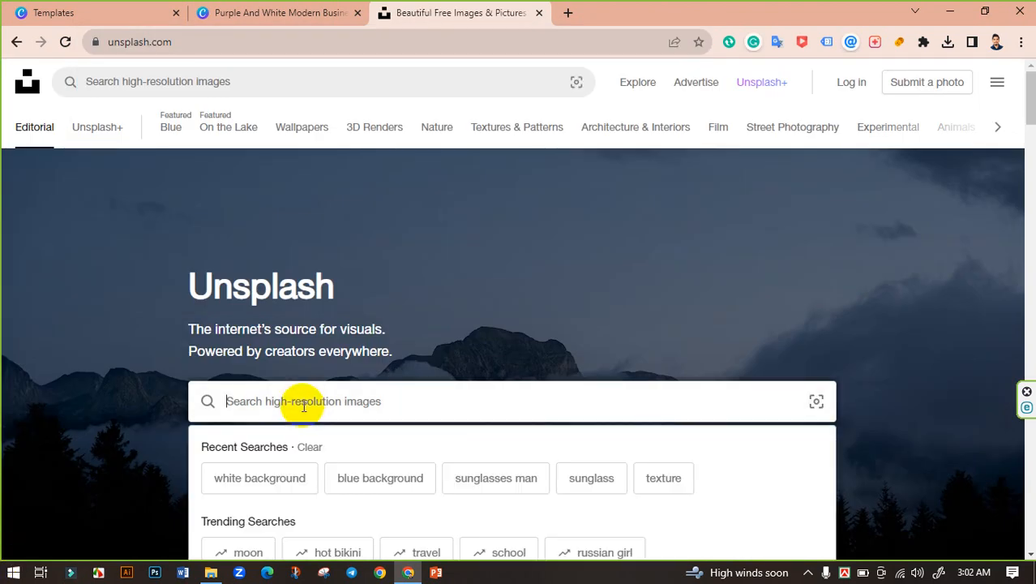
{"action": "type", "text": "white "}
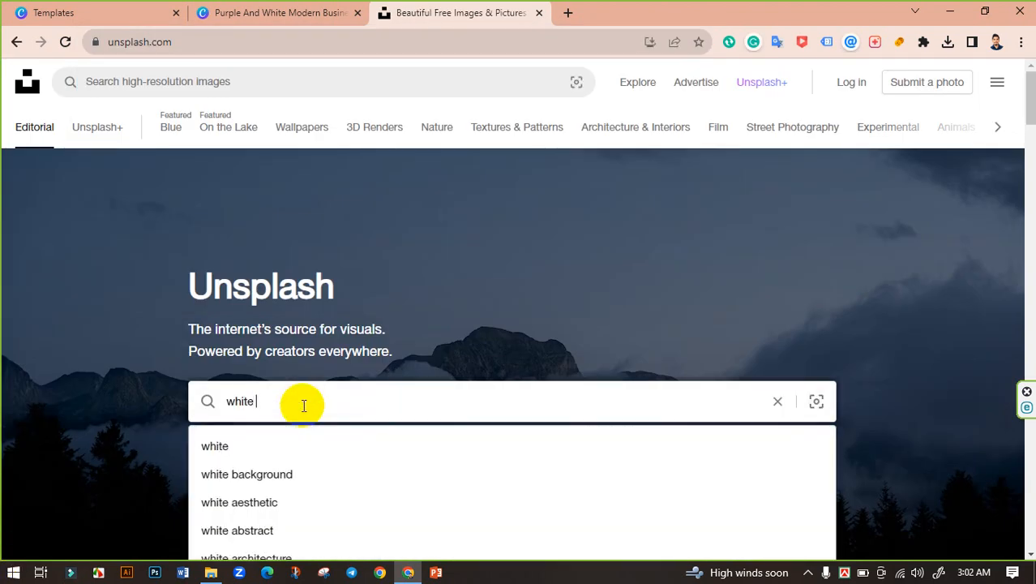
{"action": "type", "text": "background"}
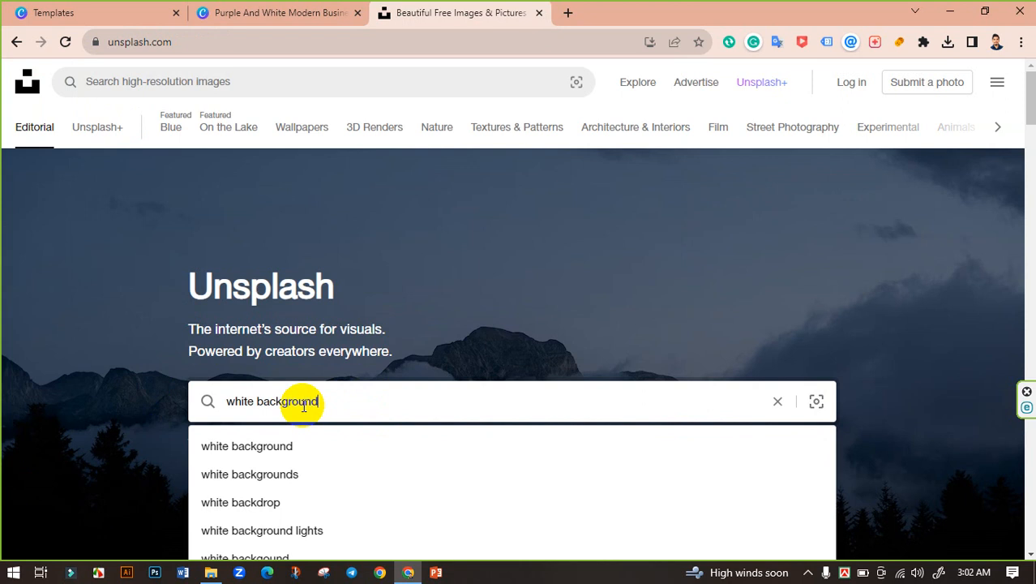
{"action": "key", "text": "Return"}
Download the abstract white striped photo at Large size, then return to the Canva design.
{"action": "scroll", "coordinate": [409, 323], "scroll_direction": "down", "scroll_amount": 5}
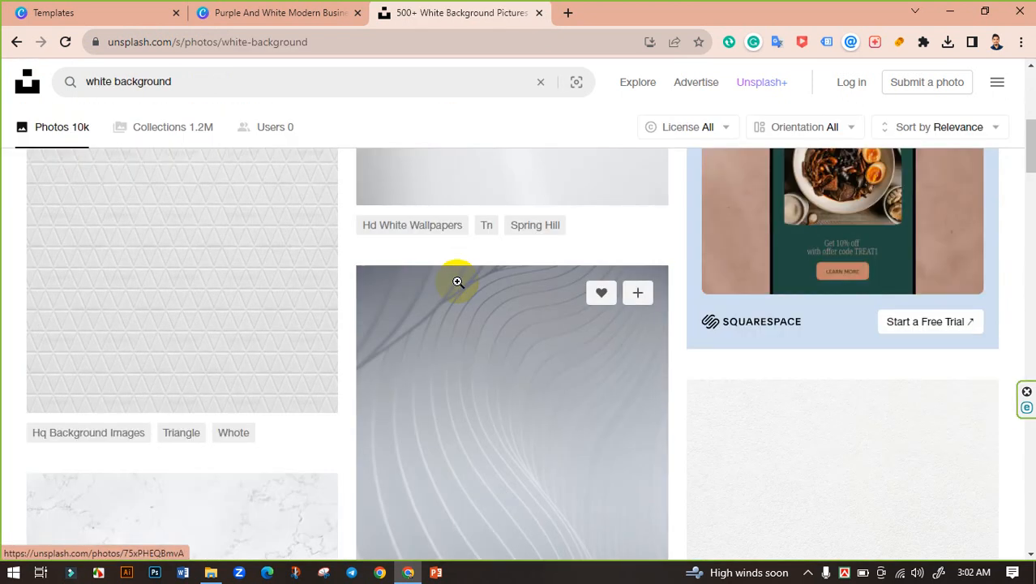
{"action": "scroll", "coordinate": [458, 281], "scroll_direction": "down", "scroll_amount": 10}
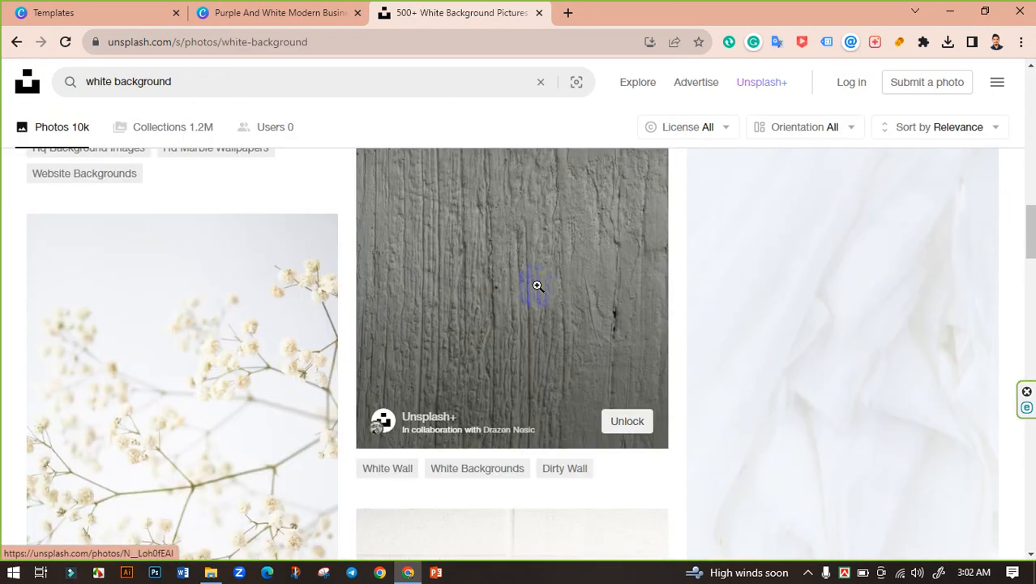
{"action": "scroll", "coordinate": [538, 285], "scroll_direction": "down", "scroll_amount": 12}
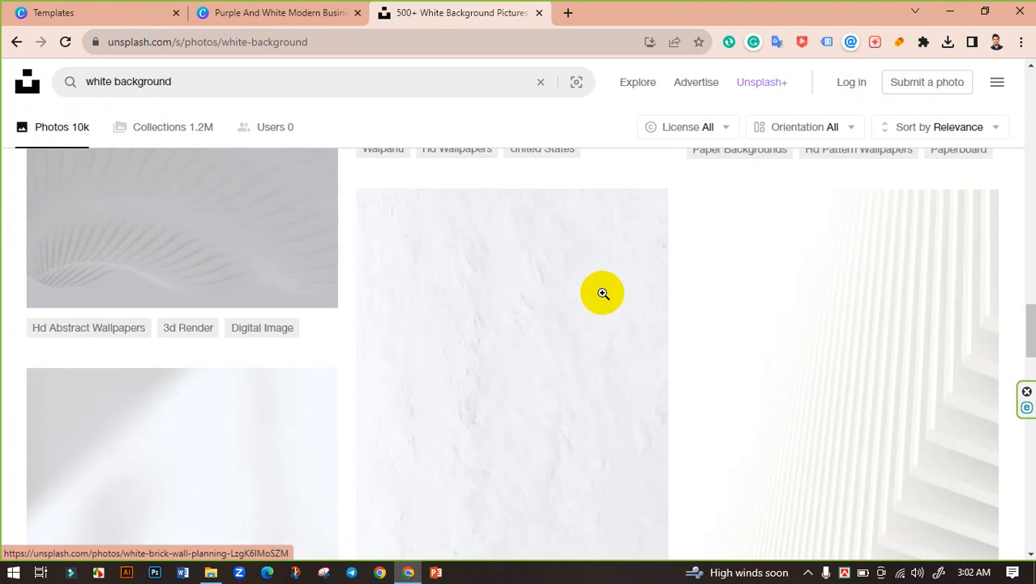
{"action": "scroll", "coordinate": [602, 294], "scroll_direction": "down", "scroll_amount": 5}
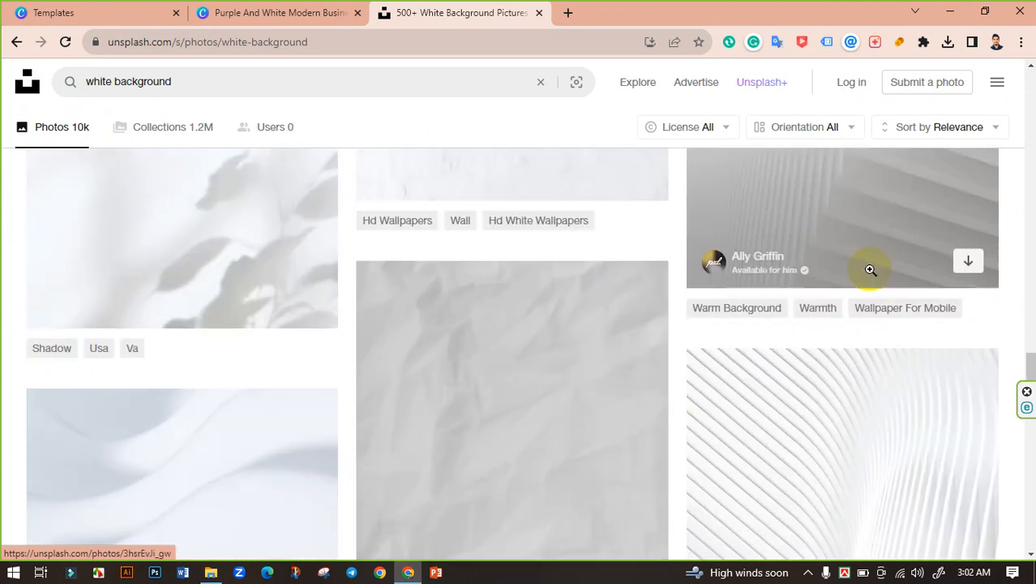
{"action": "scroll", "coordinate": [826, 323], "scroll_direction": "down", "scroll_amount": 3}
{"action": "scroll", "coordinate": [827, 326], "scroll_direction": "up", "scroll_amount": 6}
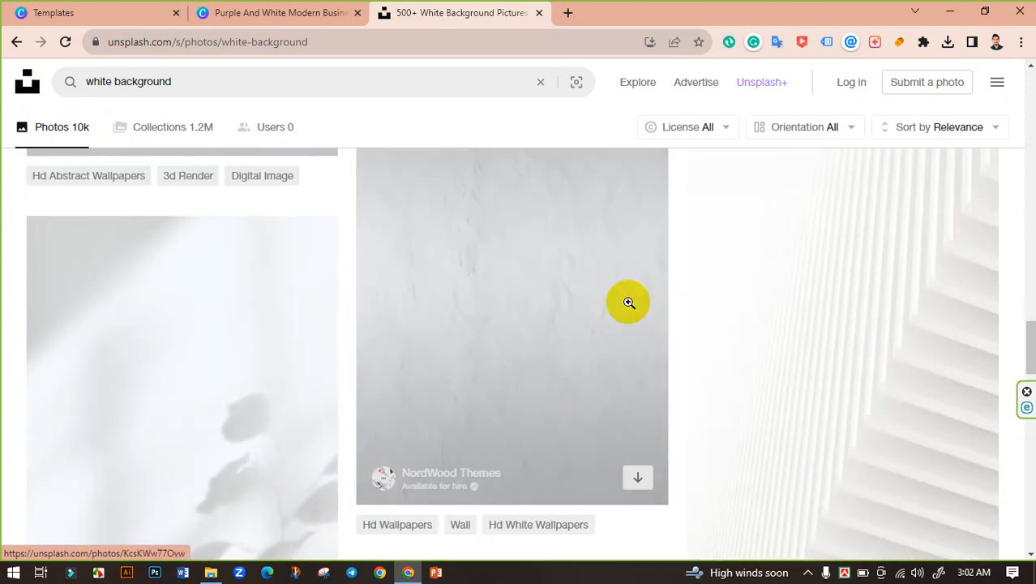
{"action": "left_click", "coordinate": [840, 298]}
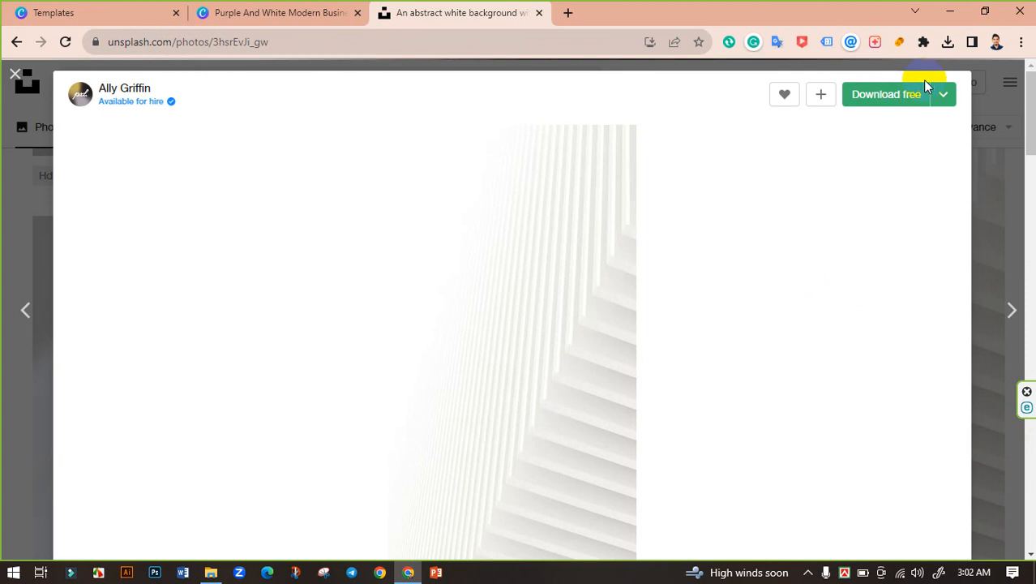
{"action": "left_click", "coordinate": [944, 95]}
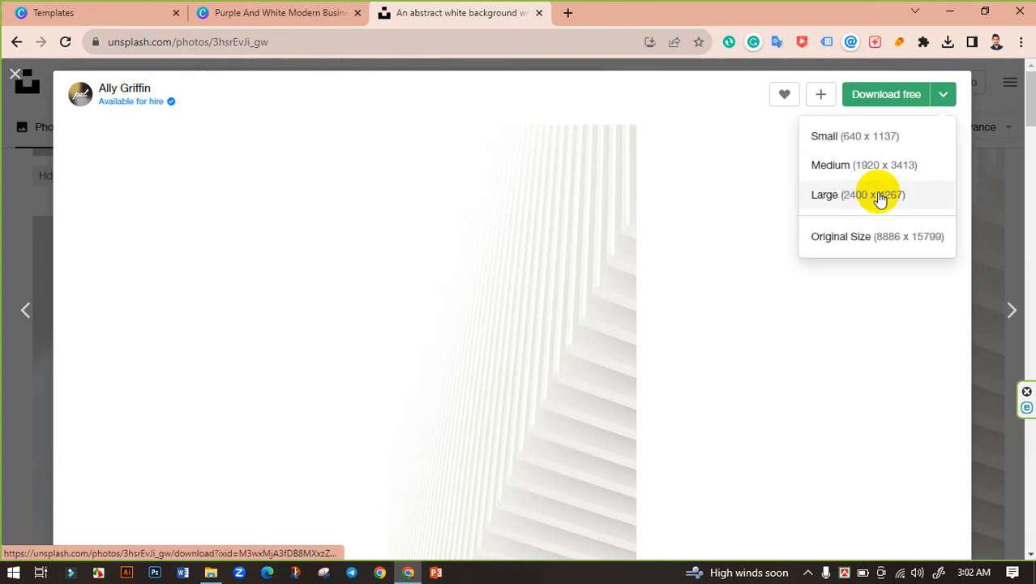
{"action": "left_click", "coordinate": [878, 195]}
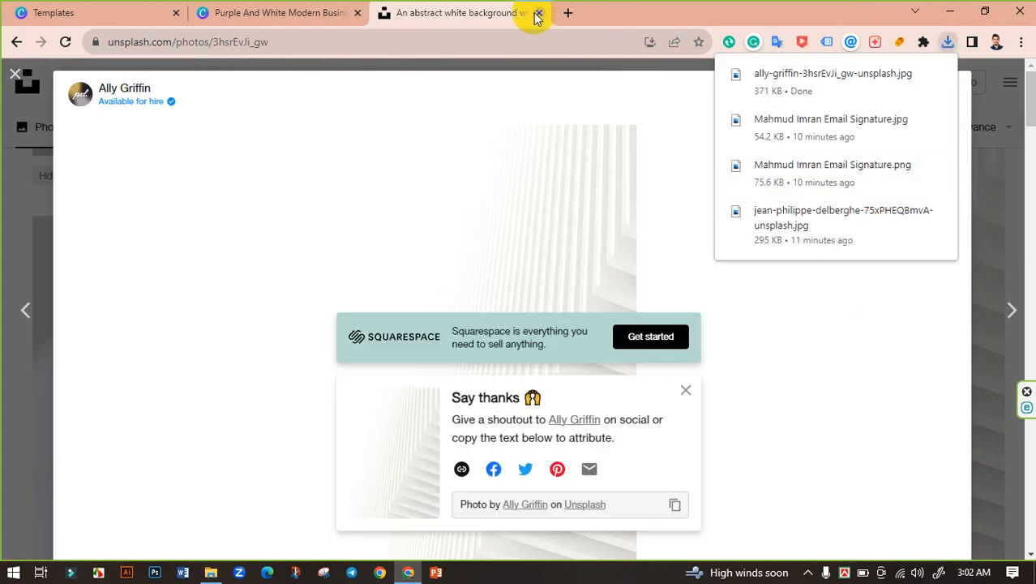
{"action": "left_click", "coordinate": [276, 13]}
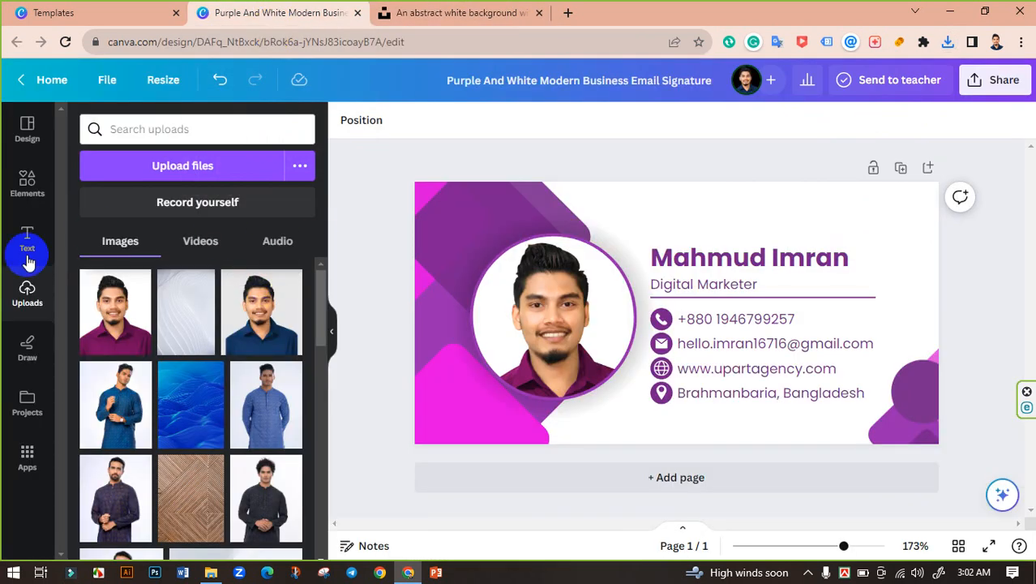
Upload the ally-griffin striped photo from Downloads and drag it onto the signature as its background.
{"action": "left_click", "coordinate": [218, 165]}
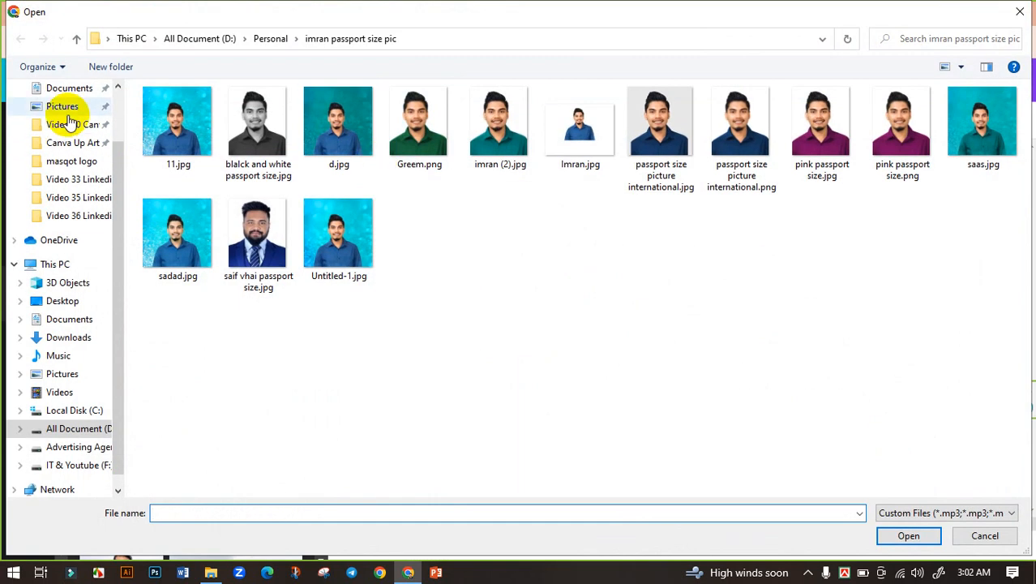
{"action": "scroll", "coordinate": [72, 122], "scroll_direction": "up", "scroll_amount": 2}
{"action": "left_click", "coordinate": [65, 135]}
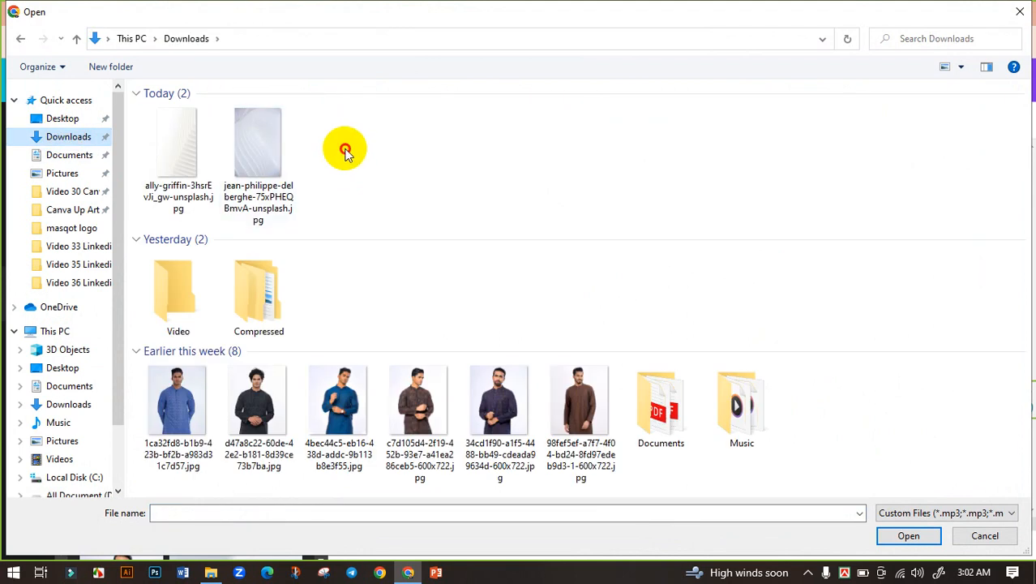
{"action": "left_click", "coordinate": [180, 143]}
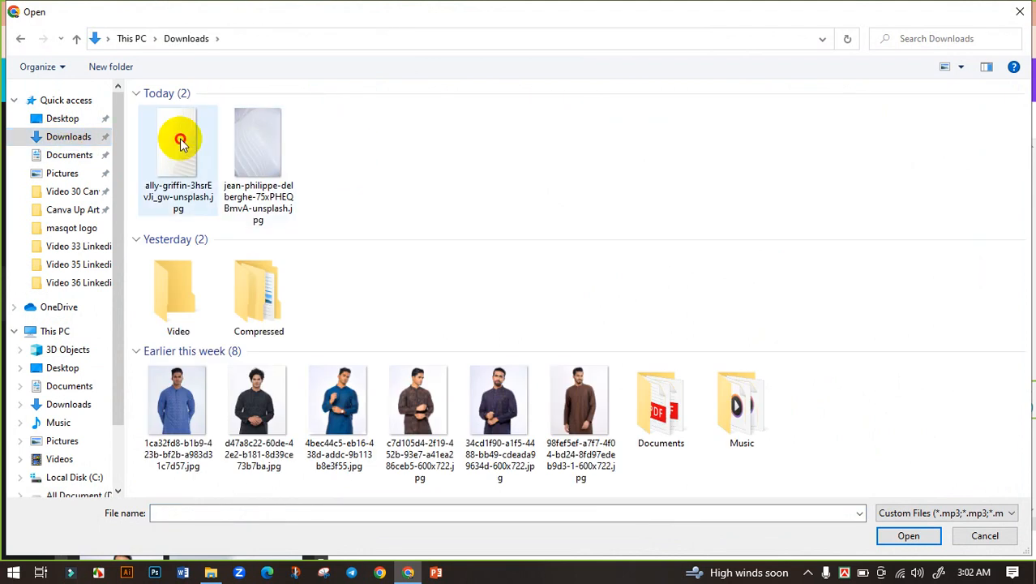
{"action": "left_click", "coordinate": [910, 537]}
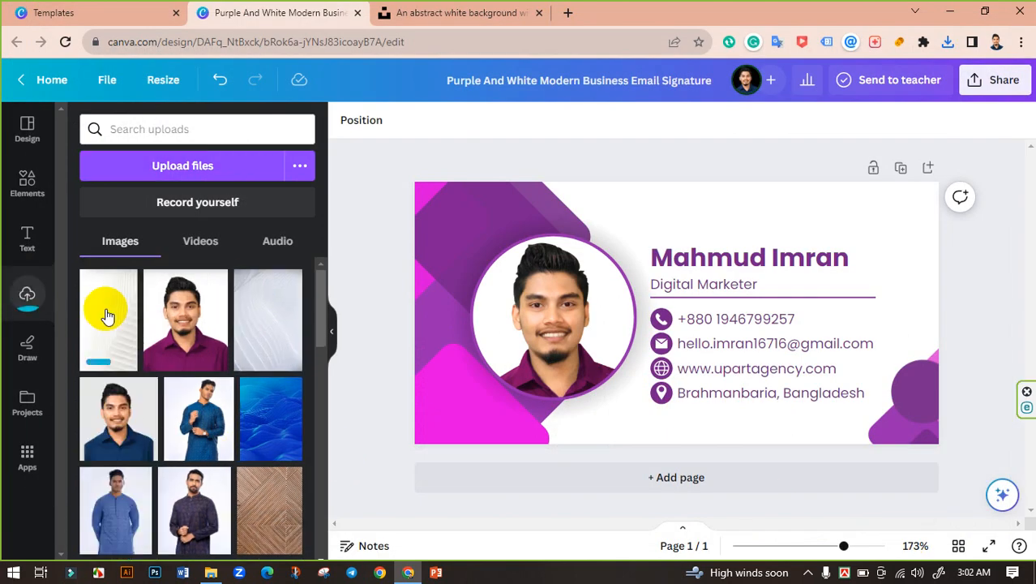
{"action": "left_click_drag", "start_coordinate": [103, 308], "coordinate": [861, 201]}
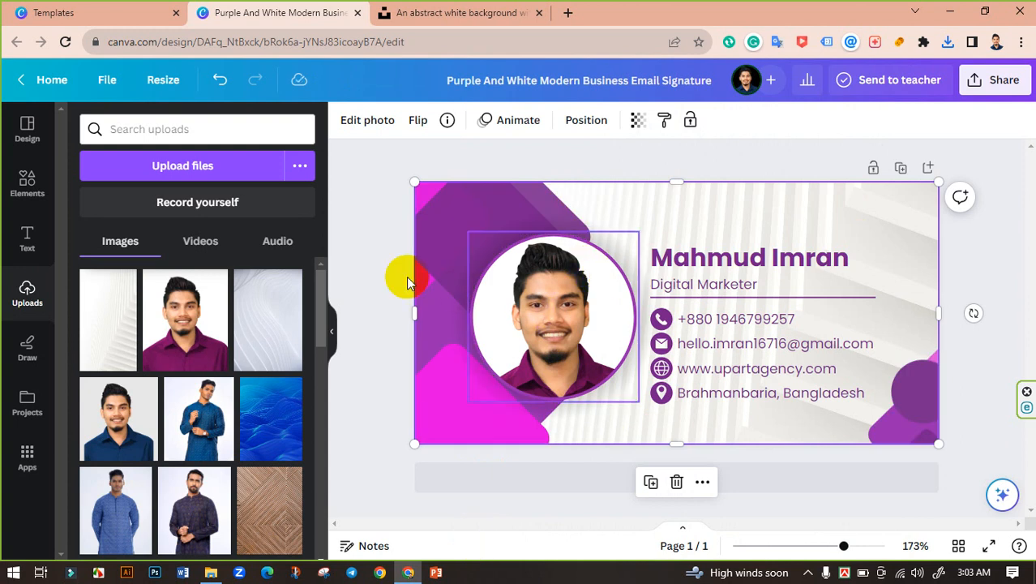
{"action": "left_click", "coordinate": [375, 251]}
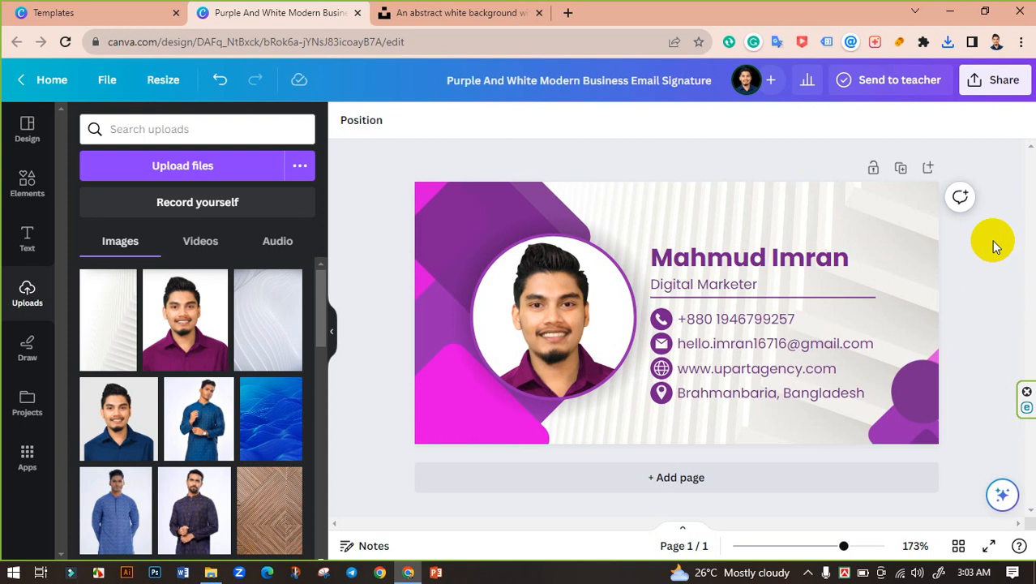
Retitle the design as the owner's name followed by 'Email Signature'.
{"action": "double_click", "coordinate": [560, 82]}
{"action": "left_click", "coordinate": [562, 83]}
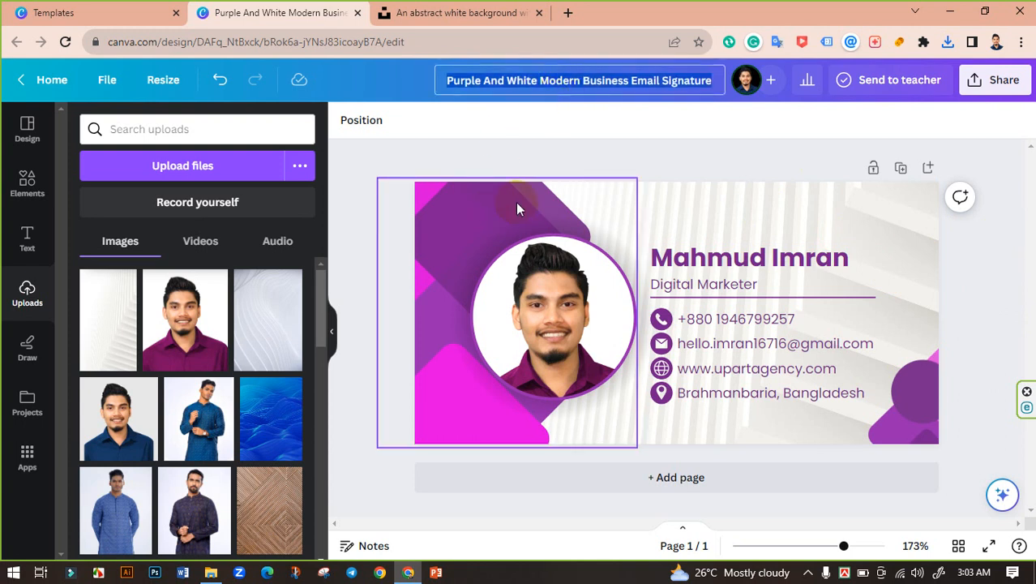
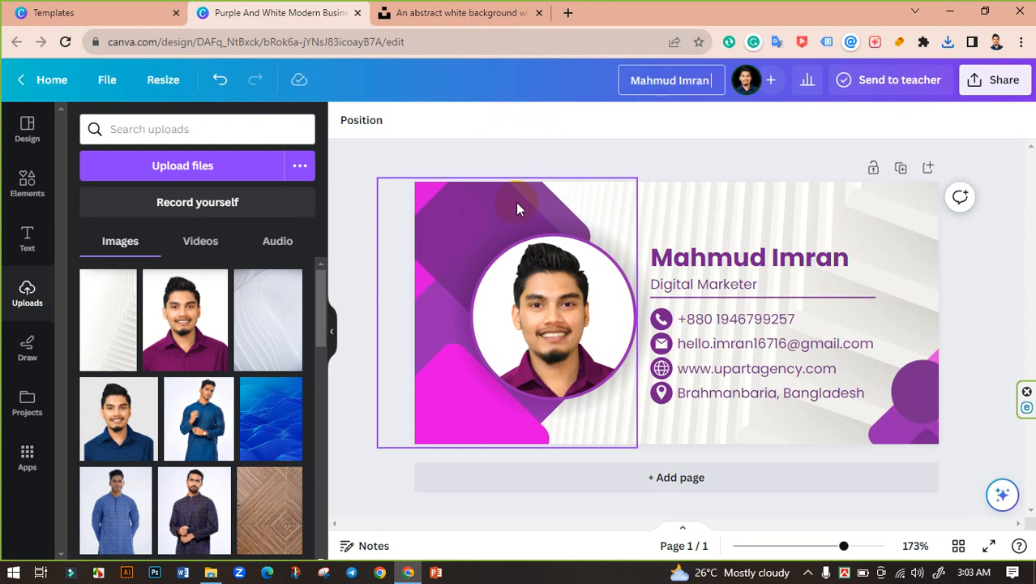
{"action": "type", "text": " Email"}
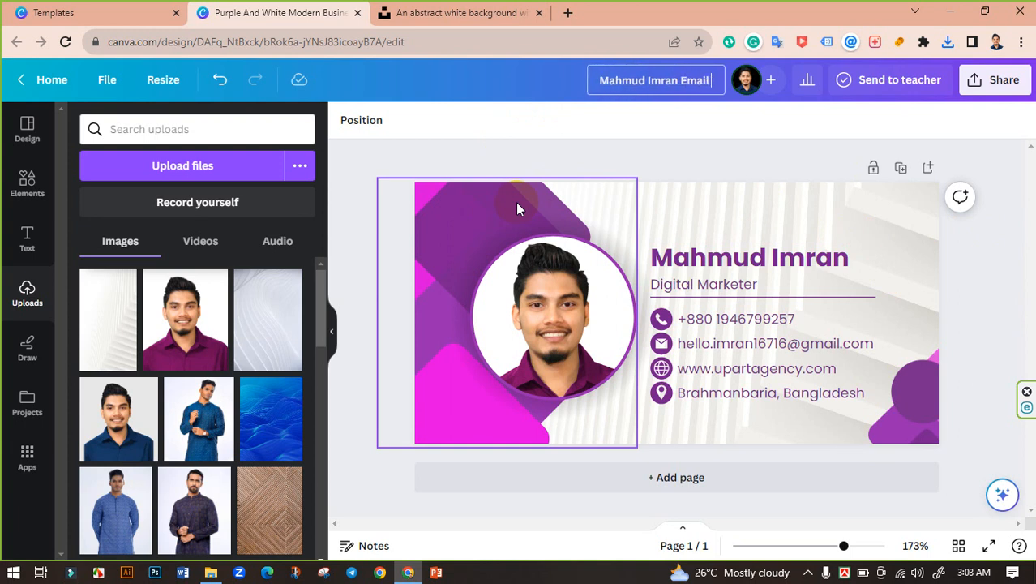
{"action": "type", "text": " Signature"}
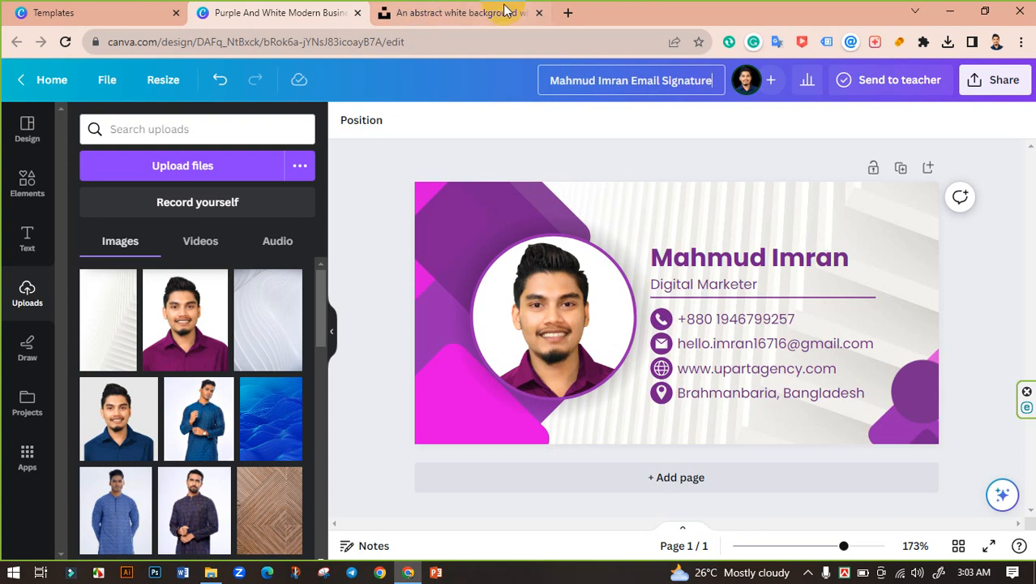
{"action": "left_click", "coordinate": [442, 146]}
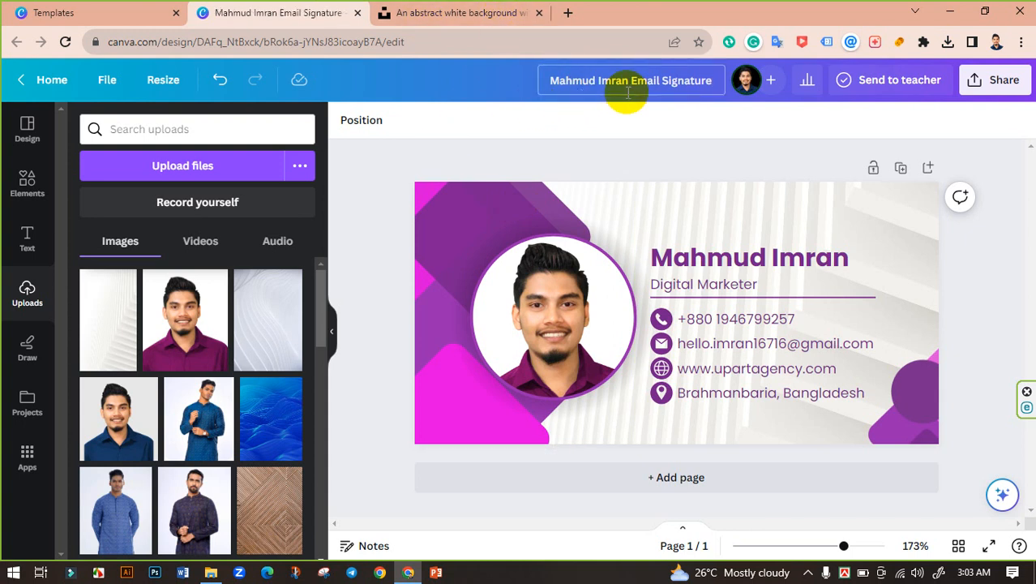
{"action": "left_click", "coordinate": [1004, 80]}
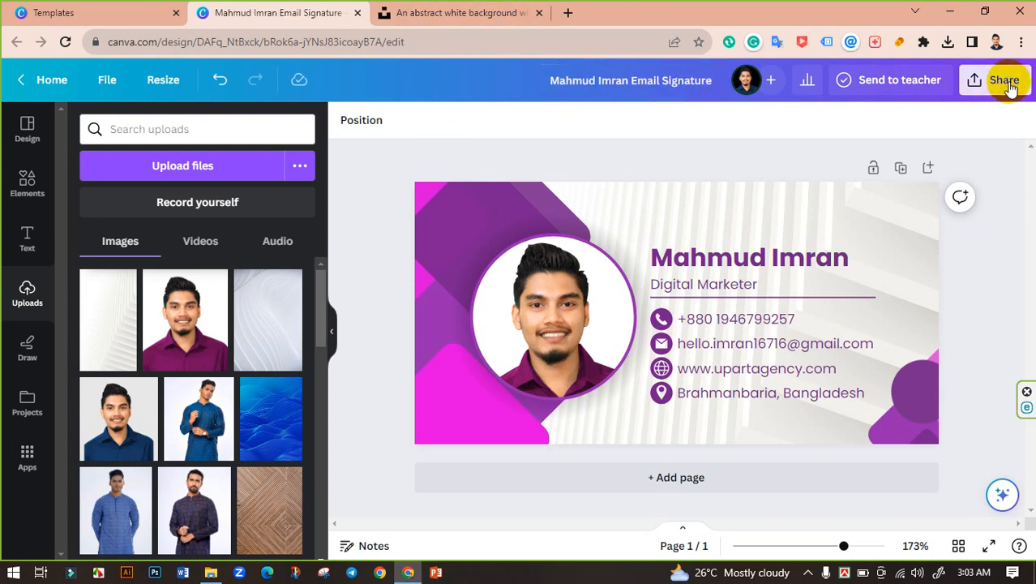
Export the signature as a PNG scaled 2.5× to 1,000 × 500 px.
{"action": "scroll", "coordinate": [908, 260], "scroll_direction": "down", "scroll_amount": 2}
{"action": "left_click", "coordinate": [823, 375]}
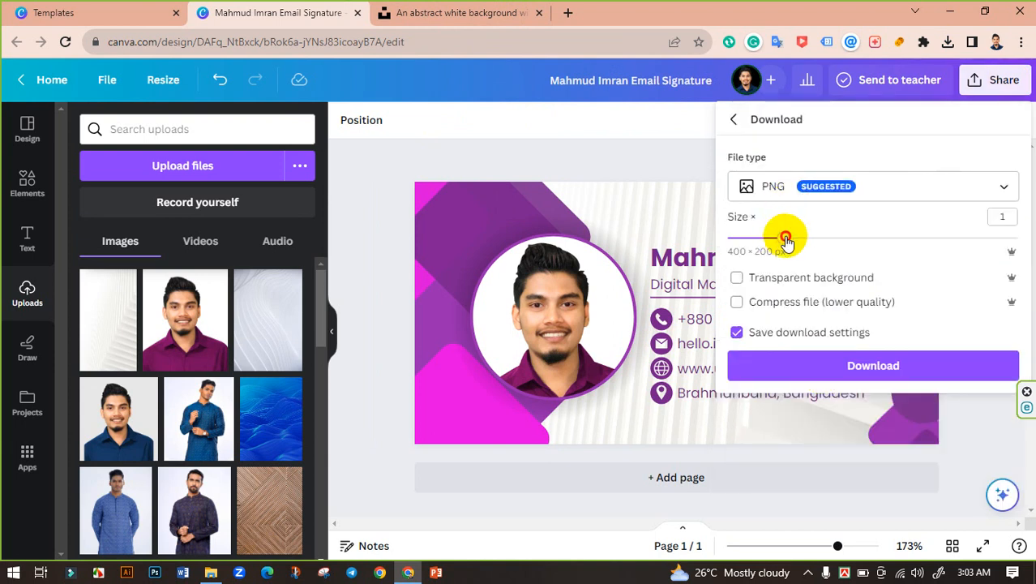
{"action": "left_click_drag", "start_coordinate": [784, 236], "coordinate": [952, 233]}
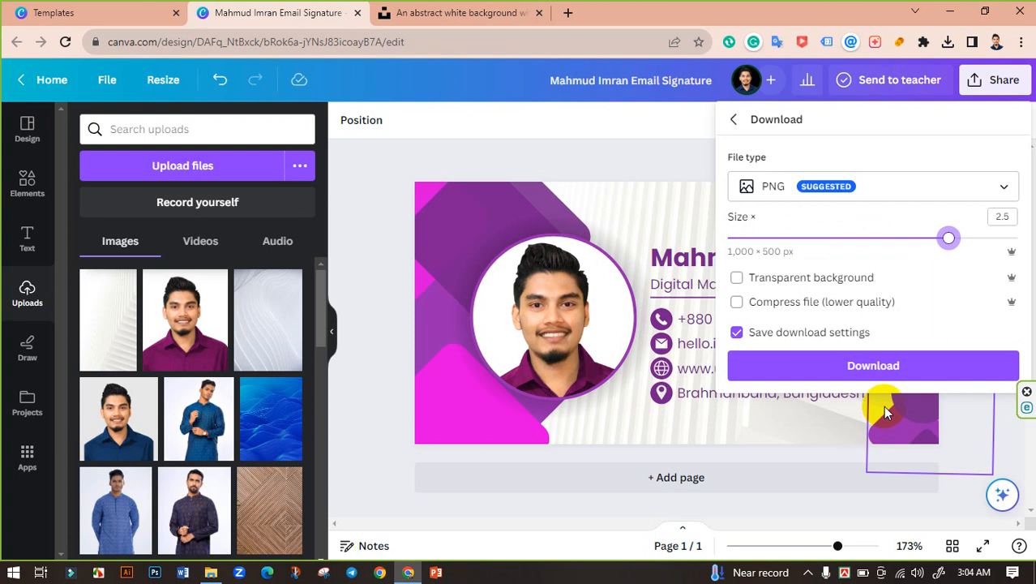
{"action": "left_click", "coordinate": [874, 364]}
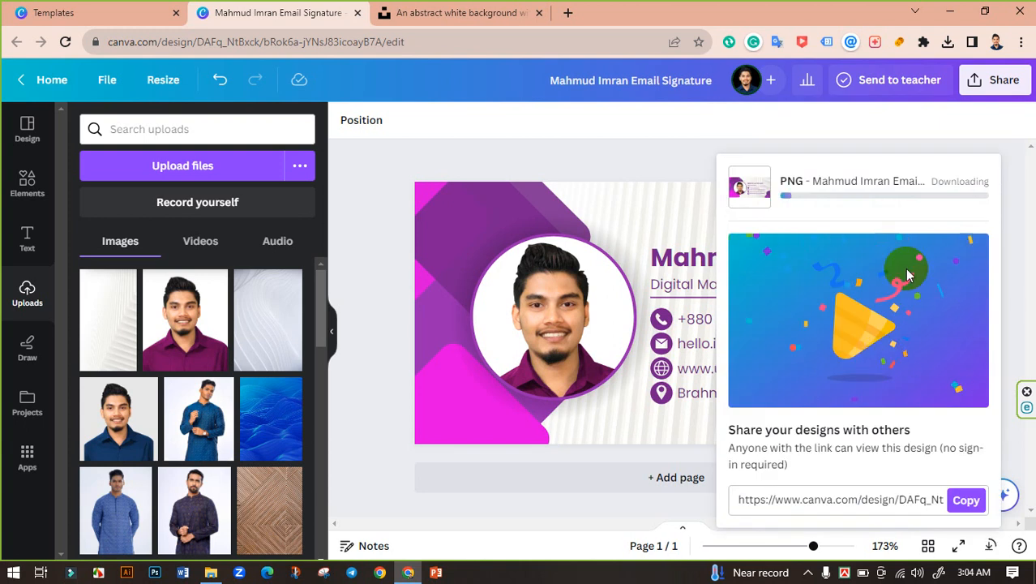
{"action": "left_click", "coordinate": [948, 41]}
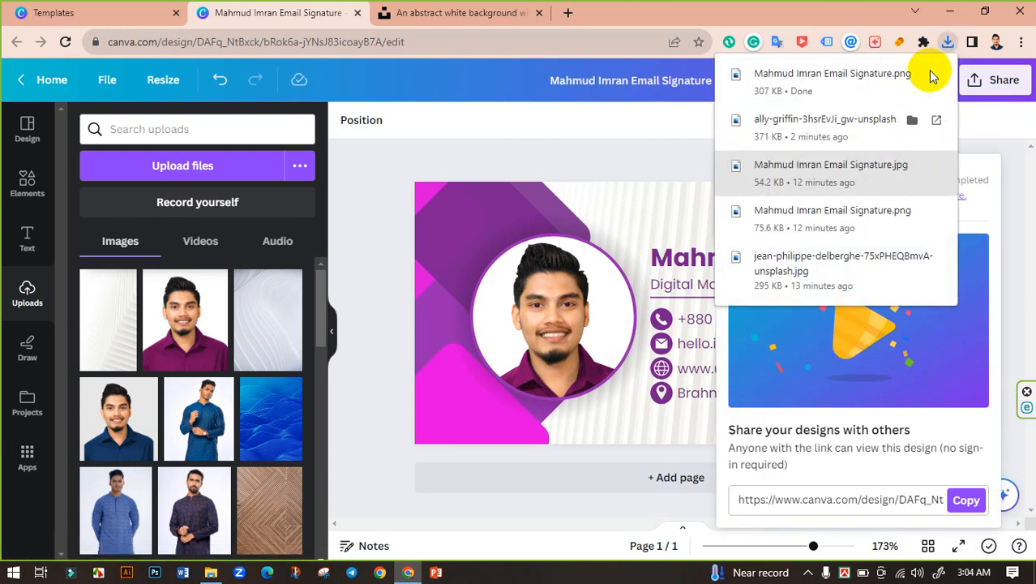
Export a second copy of the signature as a JPG at quality 100.
{"action": "left_click", "coordinate": [1002, 87]}
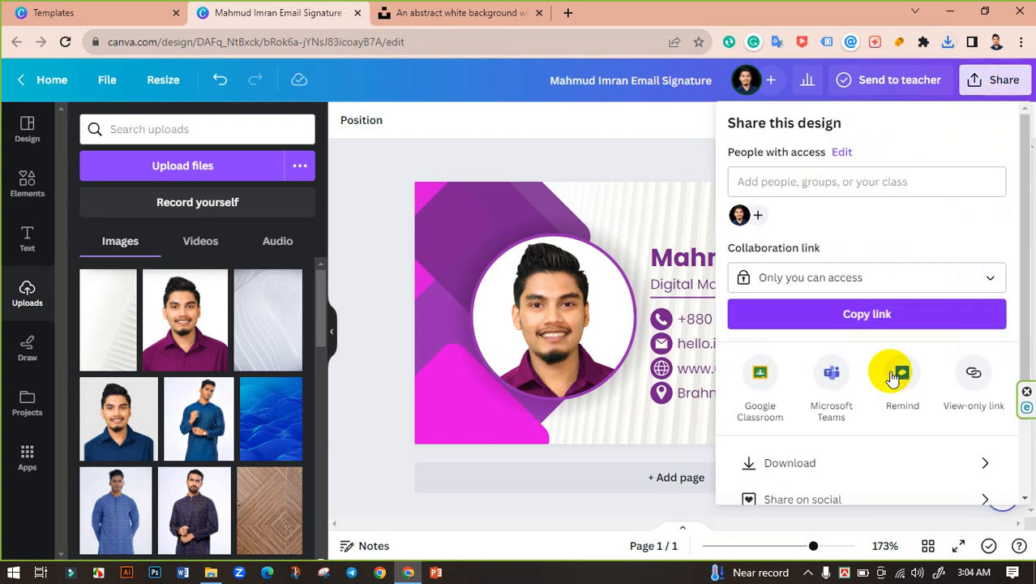
{"action": "left_click", "coordinate": [799, 463]}
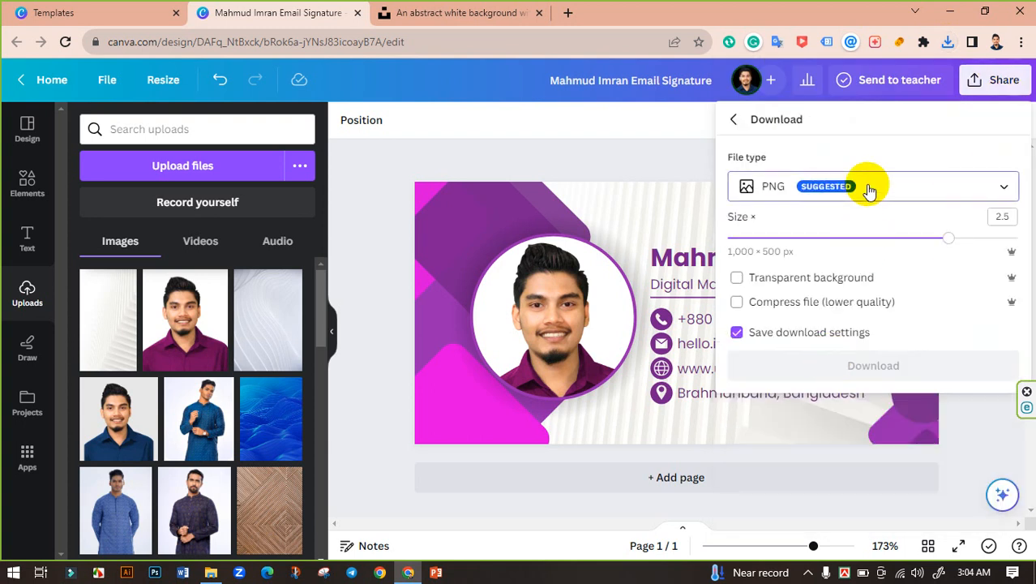
{"action": "left_click", "coordinate": [826, 186]}
{"action": "left_click", "coordinate": [799, 246]}
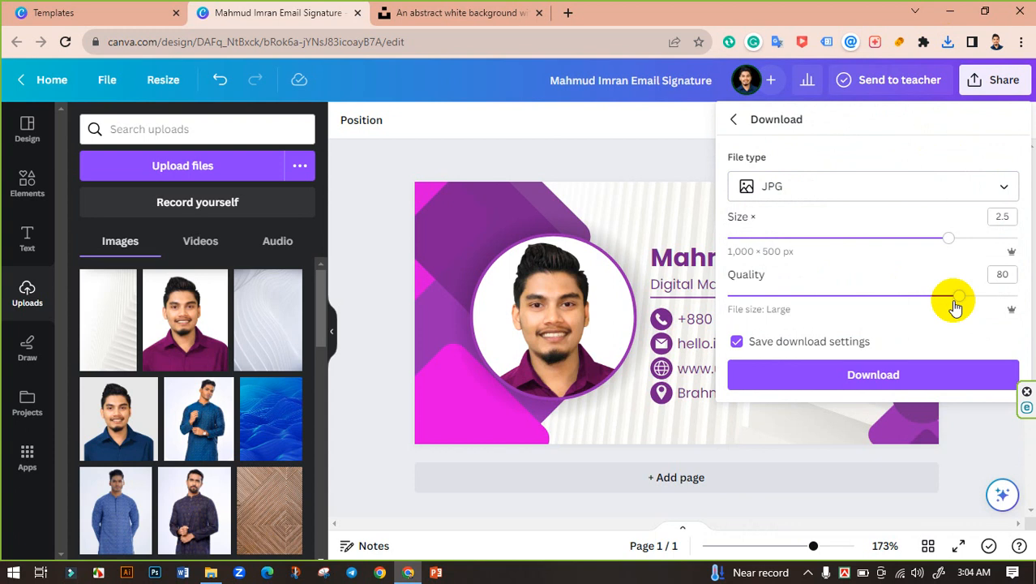
{"action": "left_click_drag", "start_coordinate": [957, 299], "coordinate": [1011, 292]}
{"action": "left_click", "coordinate": [883, 380]}
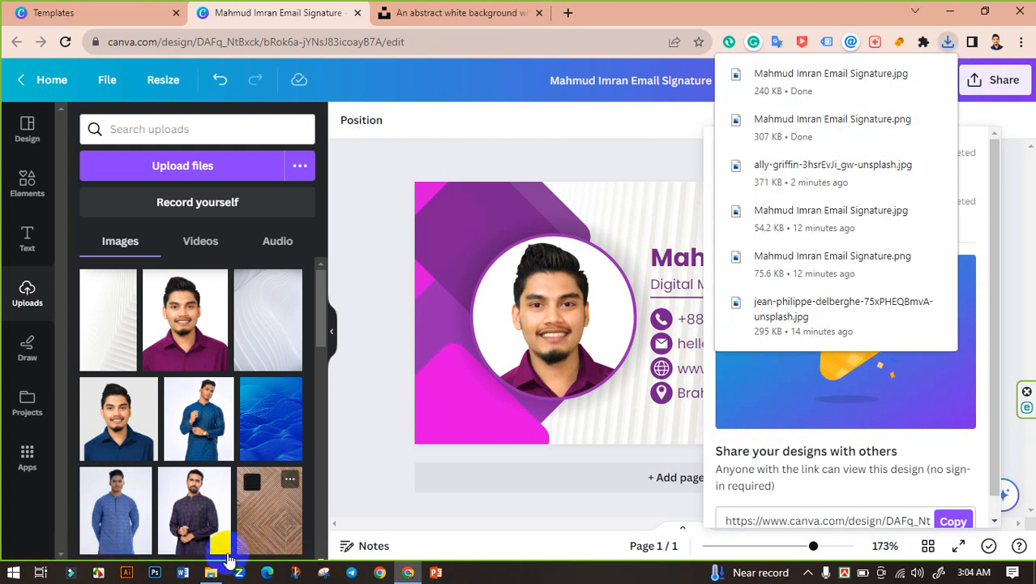
{"action": "left_click", "coordinate": [211, 572]}
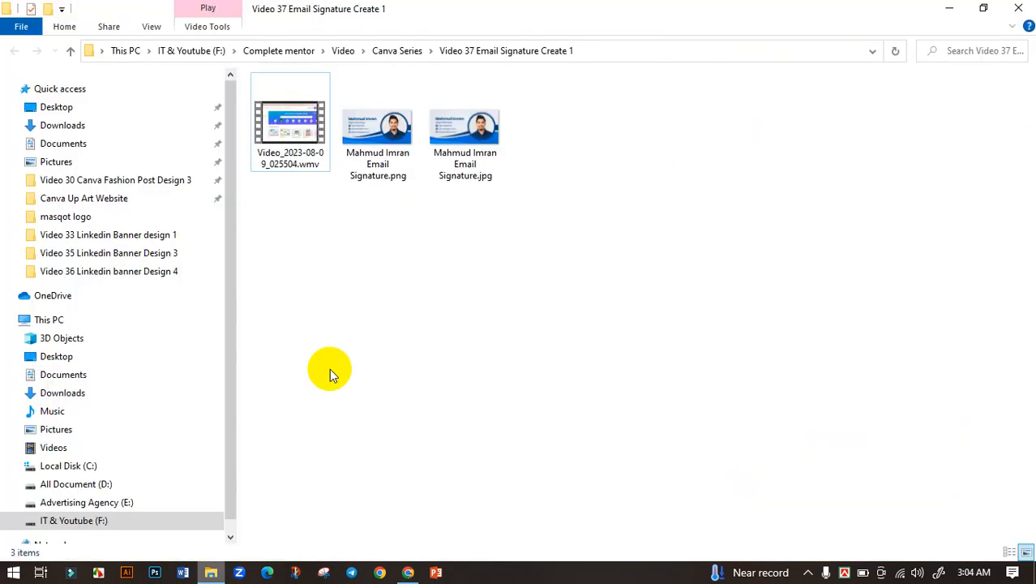
{"action": "left_click", "coordinate": [69, 126]}
{"action": "left_click", "coordinate": [436, 144]}
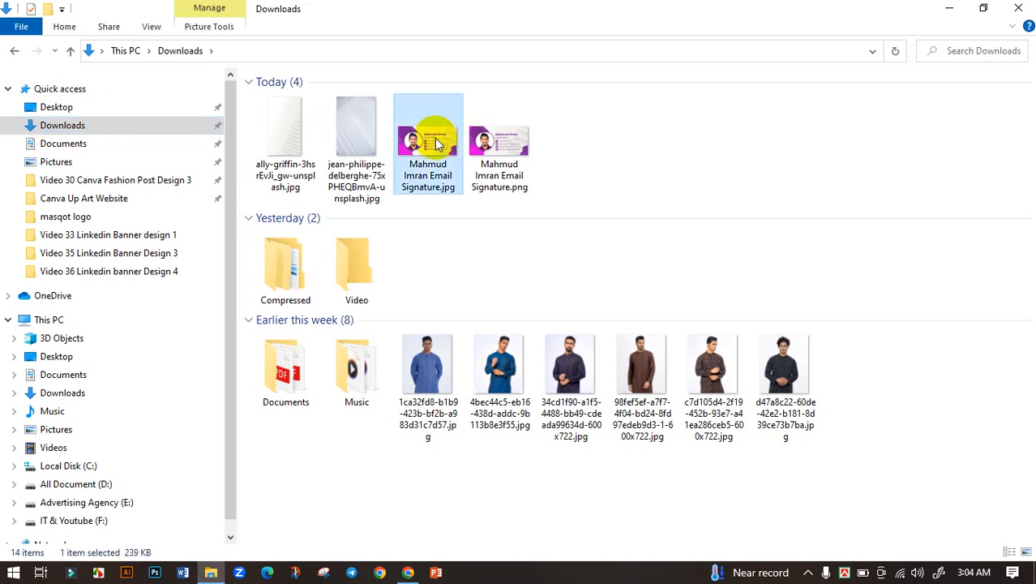
{"action": "double_click", "coordinate": [437, 142]}
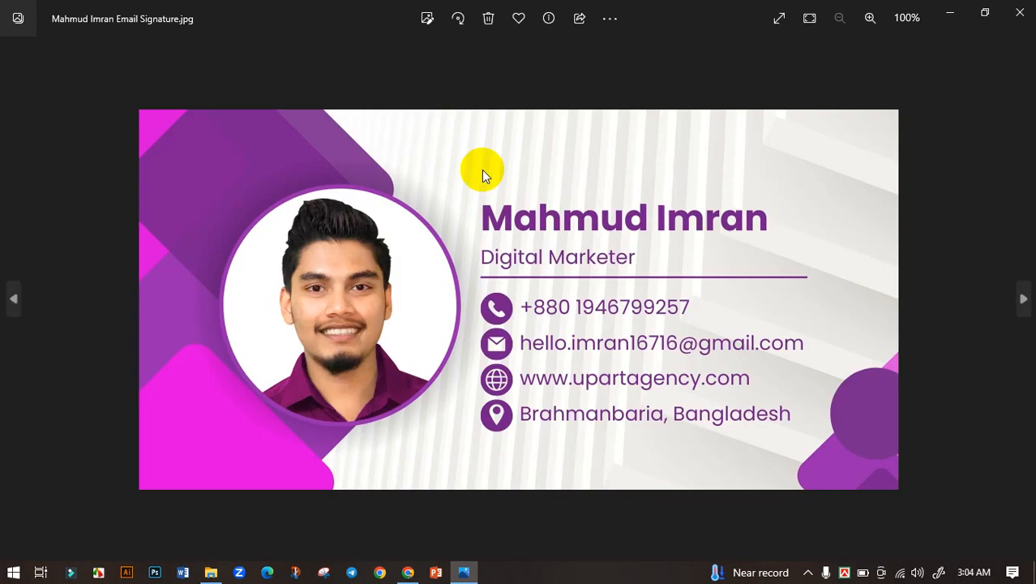
{"action": "double_click", "coordinate": [395, 311]}
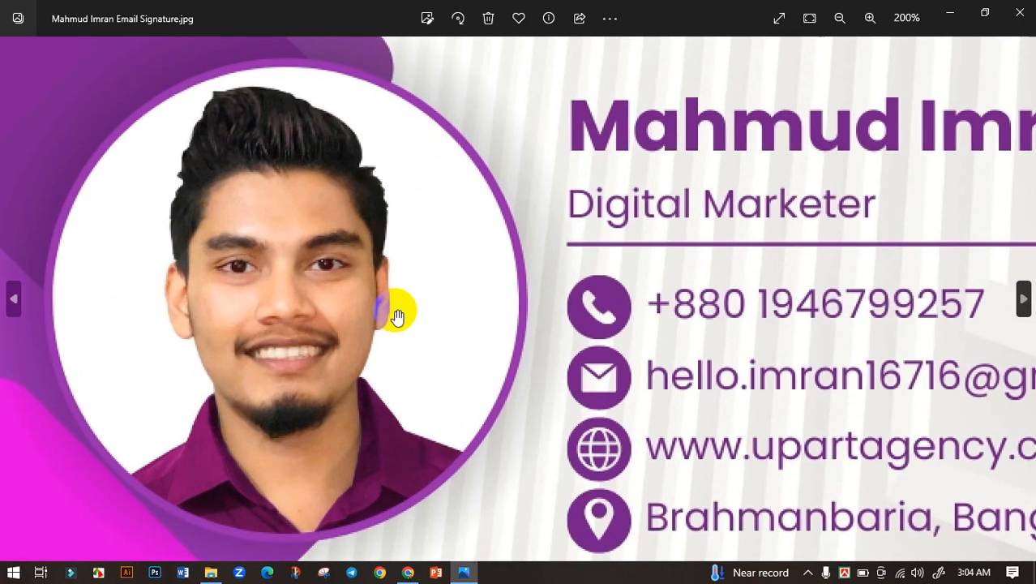
{"action": "double_click", "coordinate": [396, 311]}
{"action": "left_click", "coordinate": [1025, 304]}
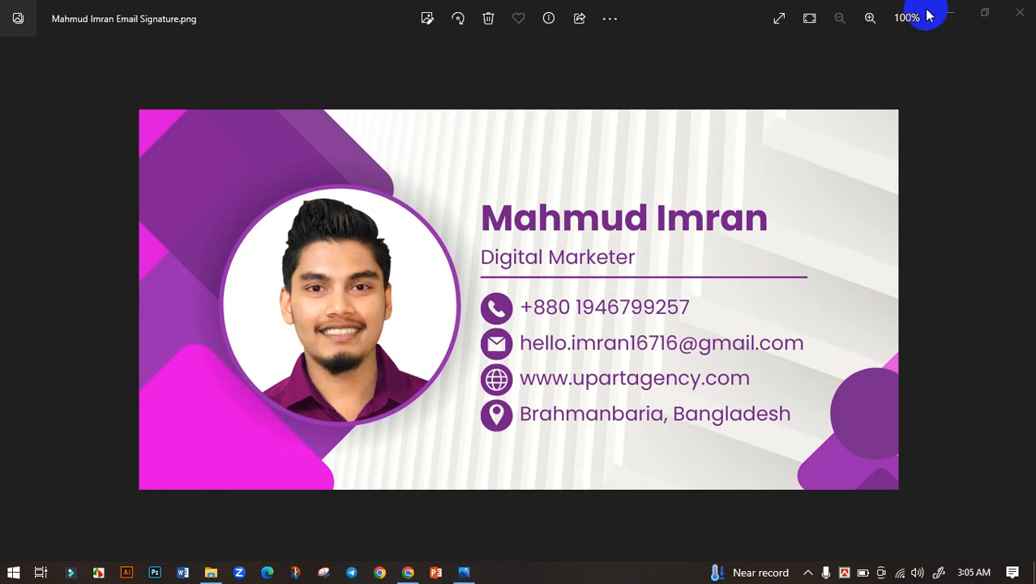
{"action": "left_click", "coordinate": [1020, 16]}
{"action": "left_click", "coordinate": [505, 148]}
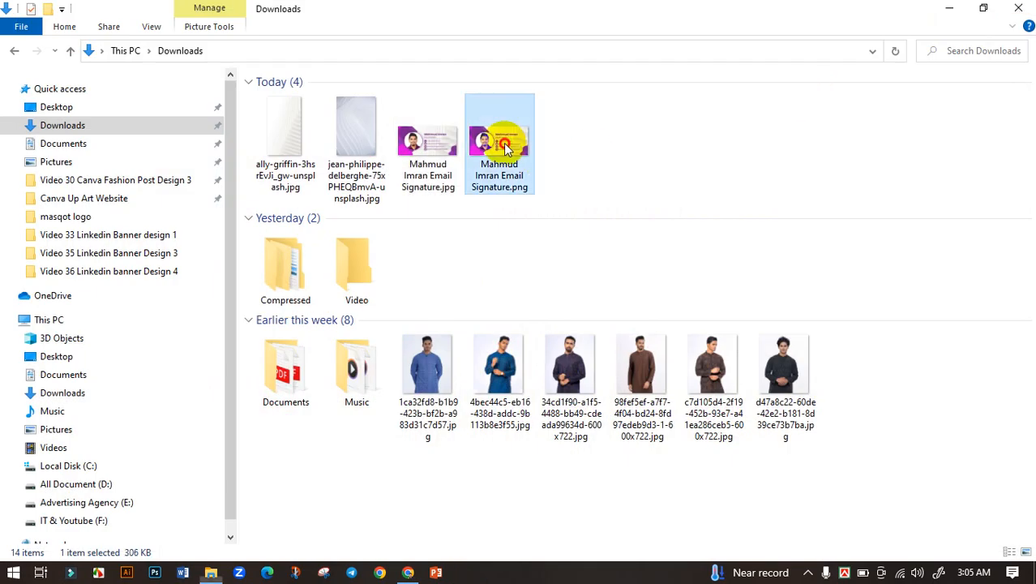
{"action": "double_click", "coordinate": [505, 148]}
{"action": "scroll", "coordinate": [435, 331], "scroll_direction": "up", "scroll_amount": 2}
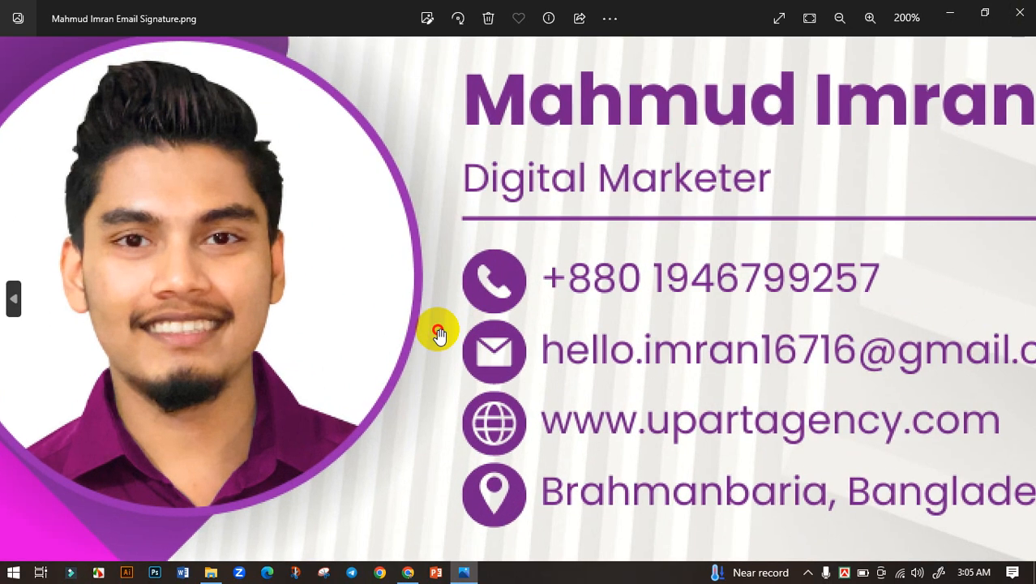
{"action": "scroll", "coordinate": [434, 331], "scroll_direction": "down", "scroll_amount": 2}
{"action": "left_click", "coordinate": [1018, 13]}
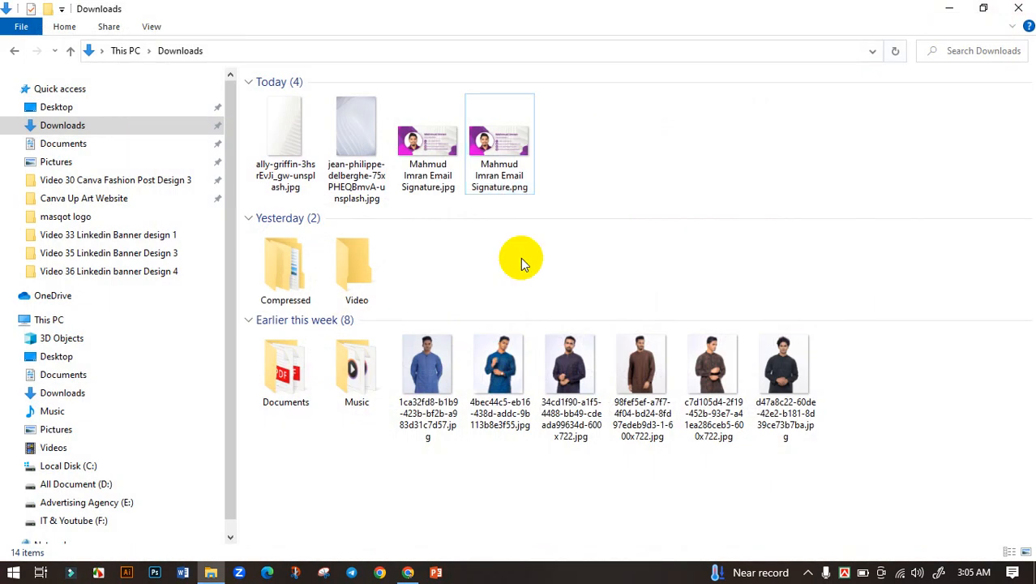
{"action": "left_click", "coordinate": [406, 570]}
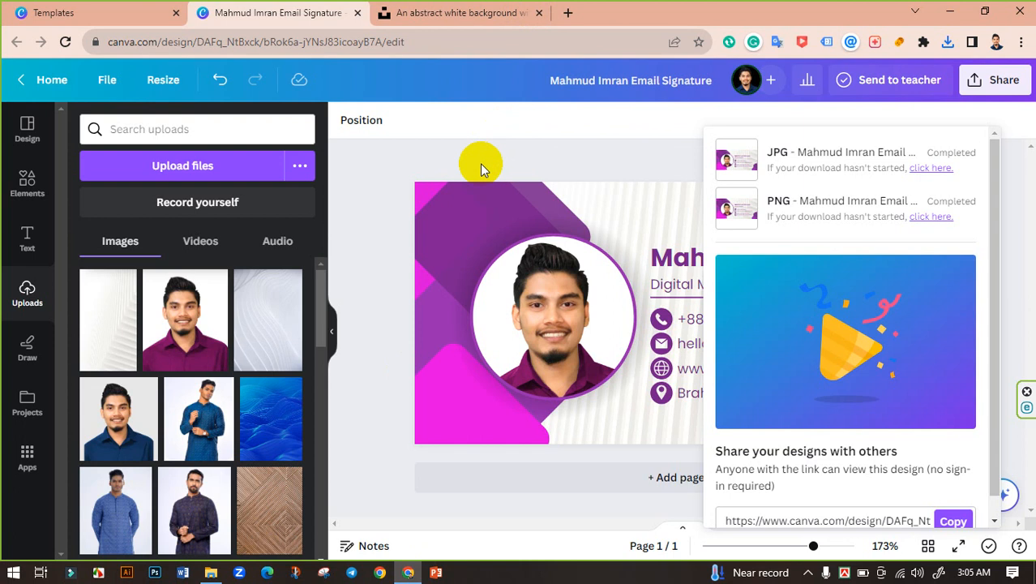
Open Gmail in a new tab and go to the Signature section of the General settings.
{"action": "left_click", "coordinate": [566, 13]}
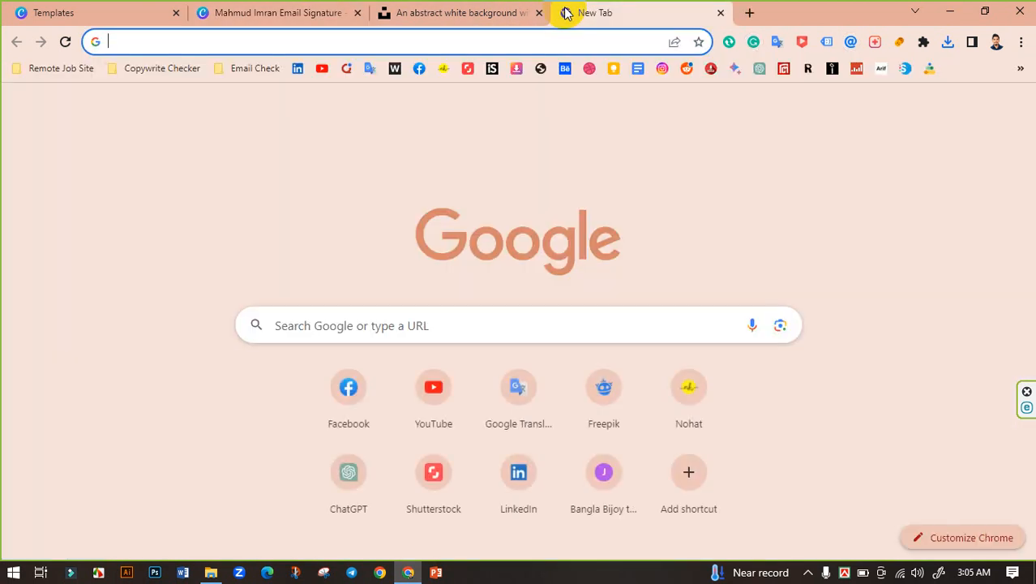
{"action": "left_click", "coordinate": [891, 107]}
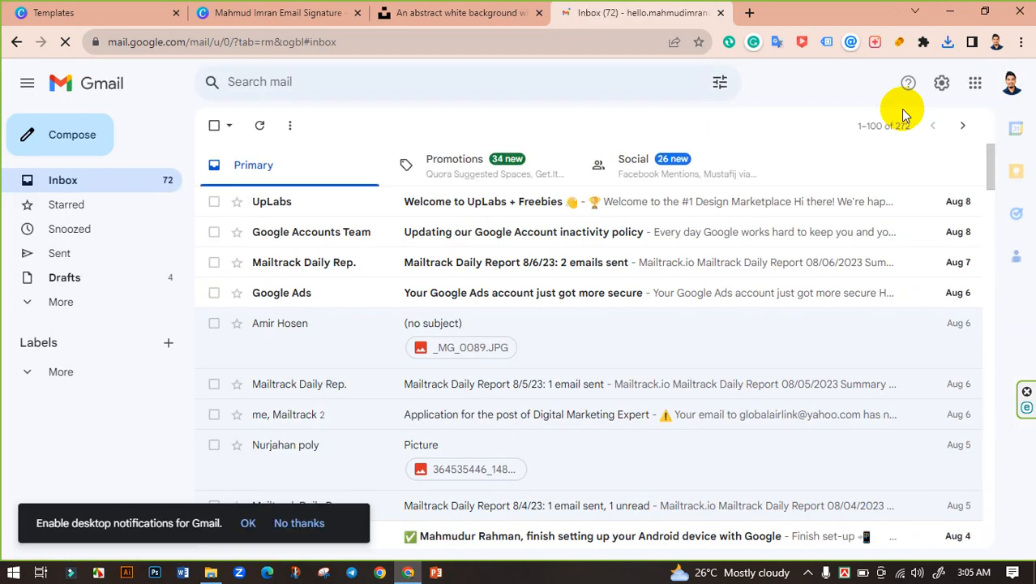
{"action": "left_click", "coordinate": [942, 84]}
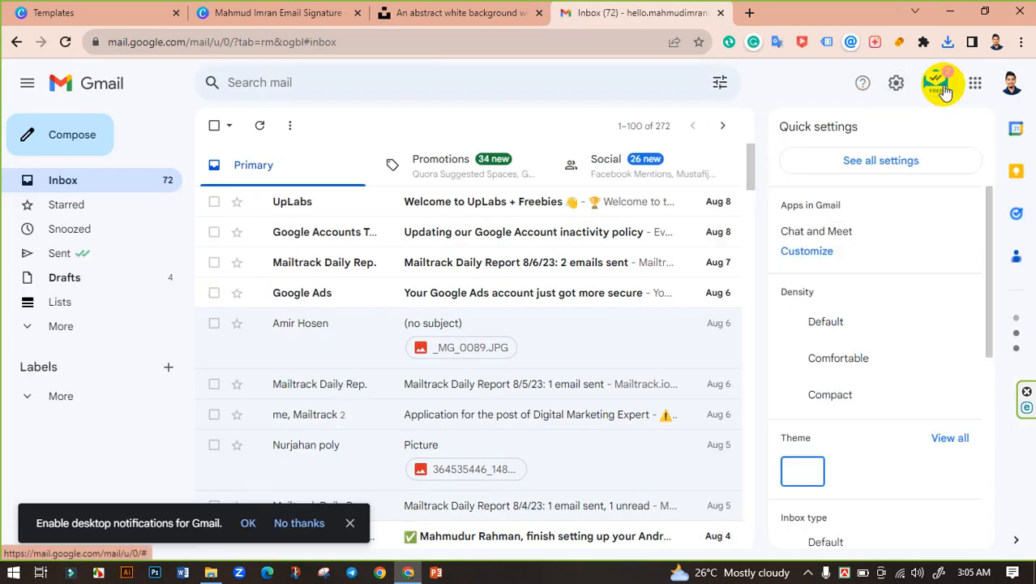
{"action": "left_click", "coordinate": [880, 161]}
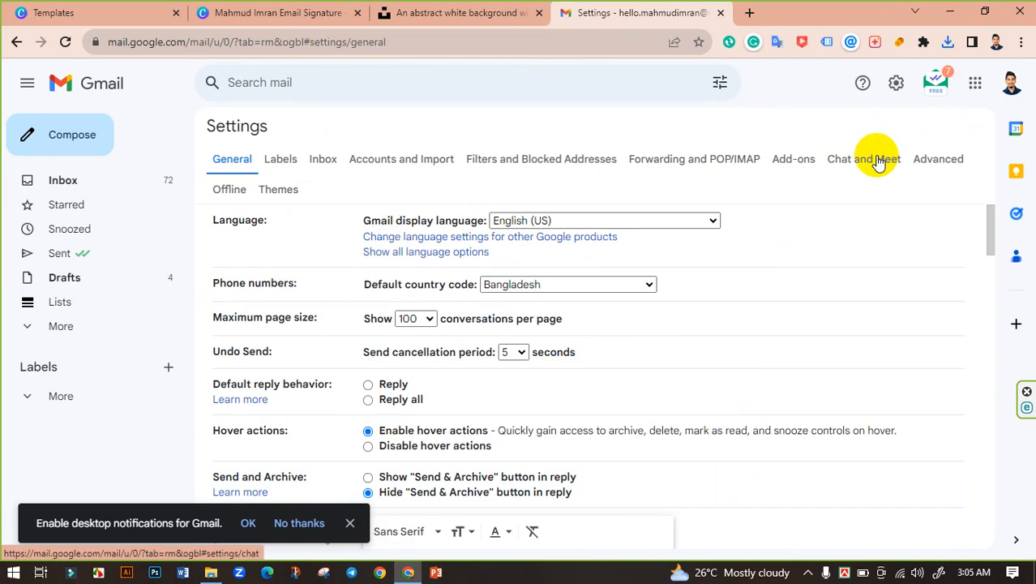
{"action": "scroll", "coordinate": [511, 227], "scroll_direction": "down", "scroll_amount": 3}
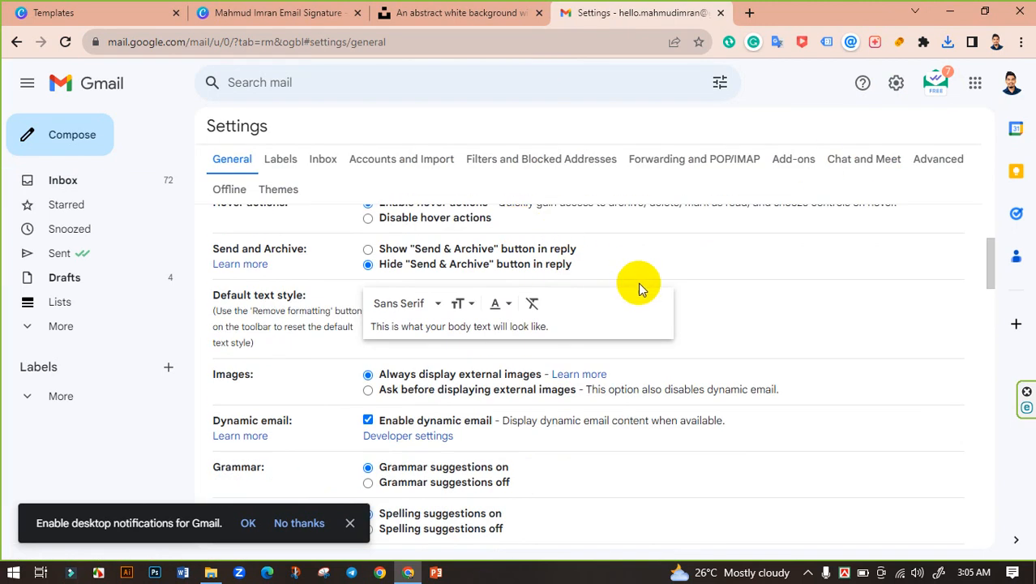
{"action": "scroll", "coordinate": [636, 285], "scroll_direction": "down", "scroll_amount": 5}
{"action": "scroll", "coordinate": [580, 292], "scroll_direction": "down", "scroll_amount": 10}
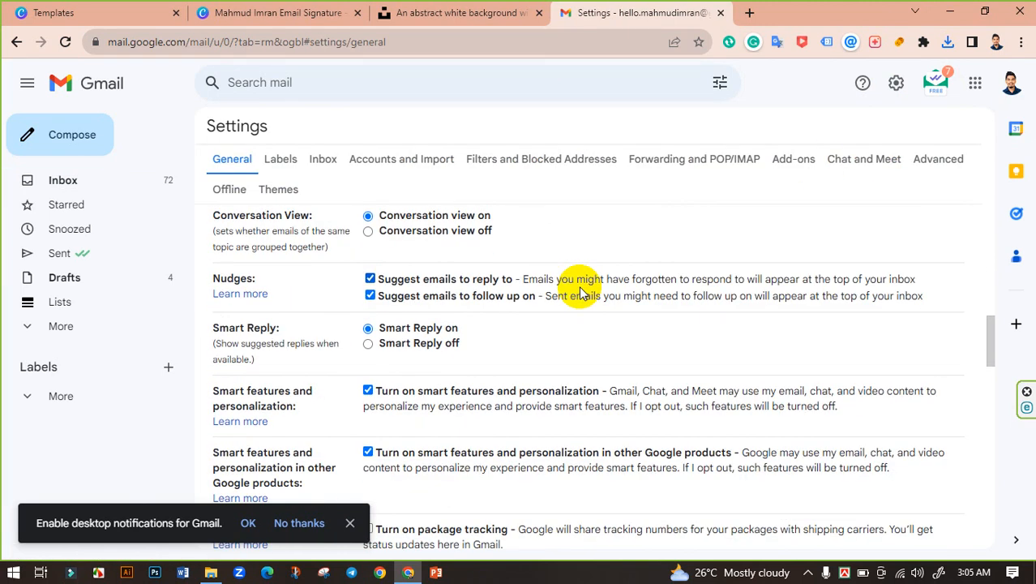
{"action": "scroll", "coordinate": [576, 290], "scroll_direction": "down", "scroll_amount": 3}
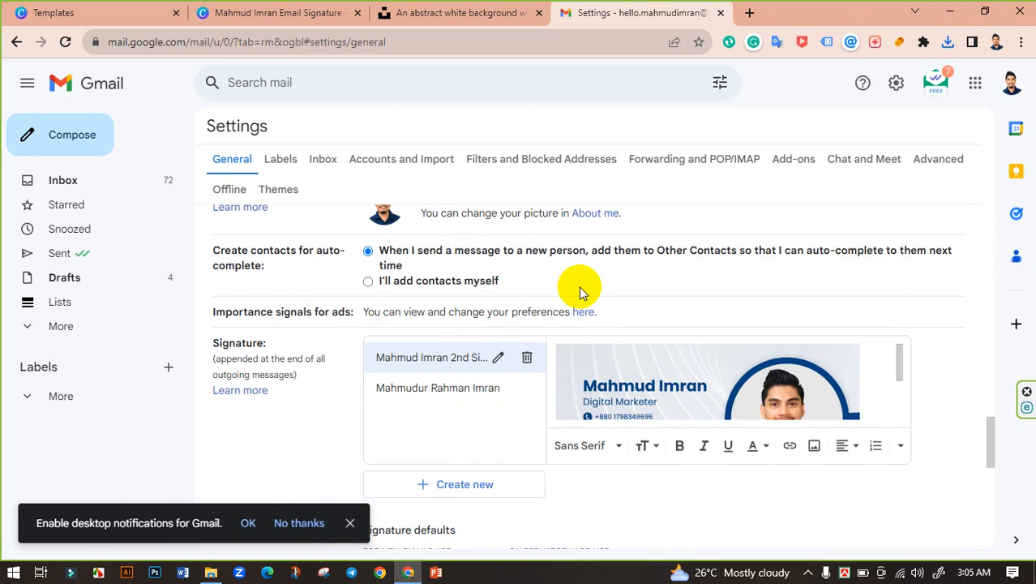
{"action": "scroll", "coordinate": [649, 305], "scroll_direction": "down", "scroll_amount": 2}
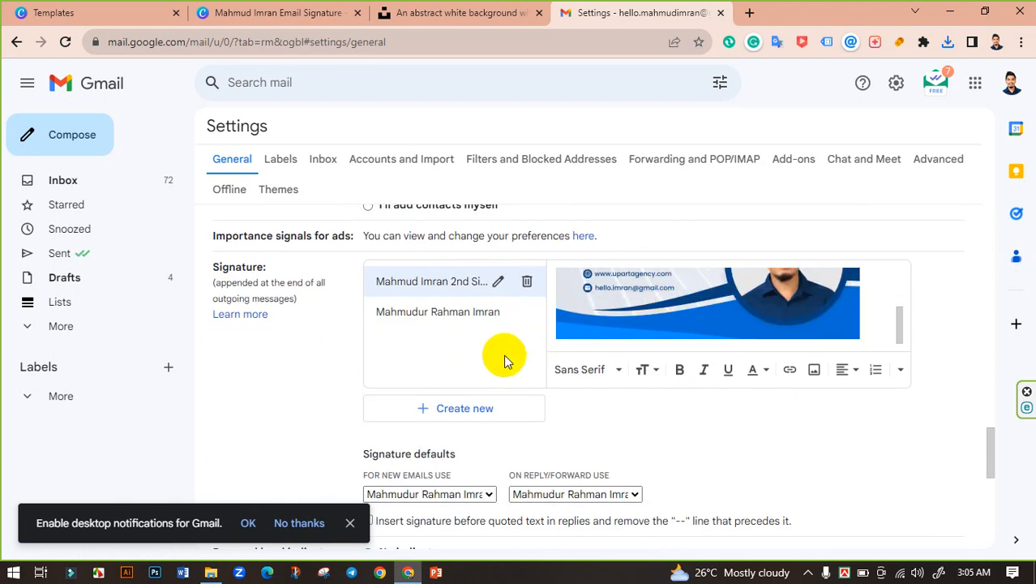
Create a new named signature and upload the exported Canva PNG image into it.
{"action": "left_click", "coordinate": [446, 413]}
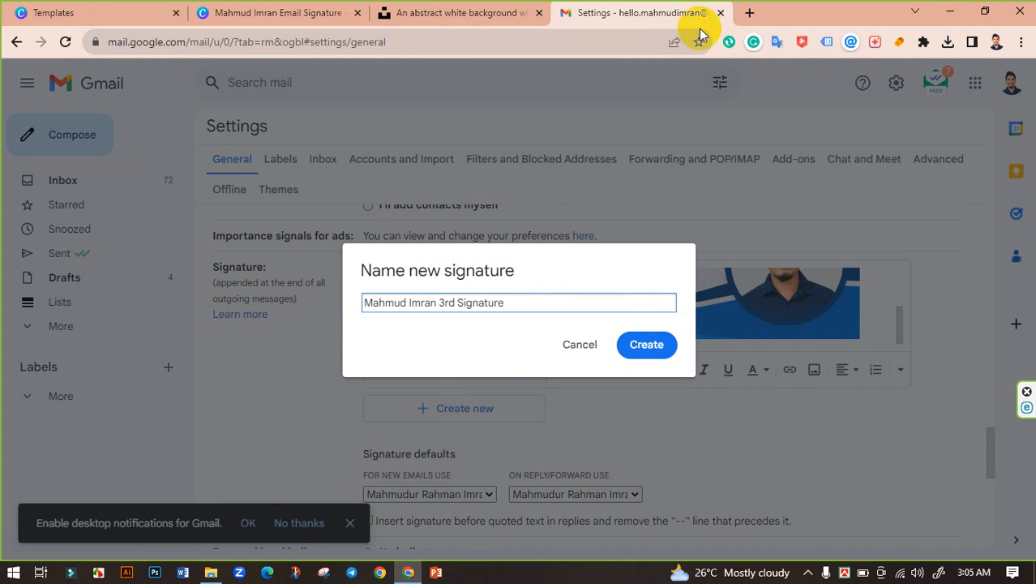
{"action": "left_click", "coordinate": [644, 344]}
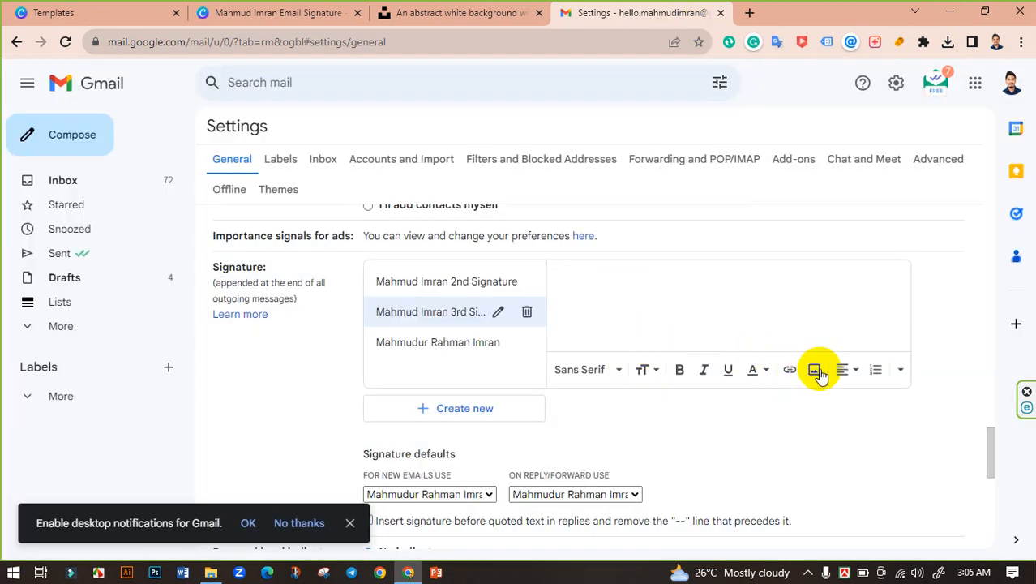
{"action": "left_click", "coordinate": [818, 372]}
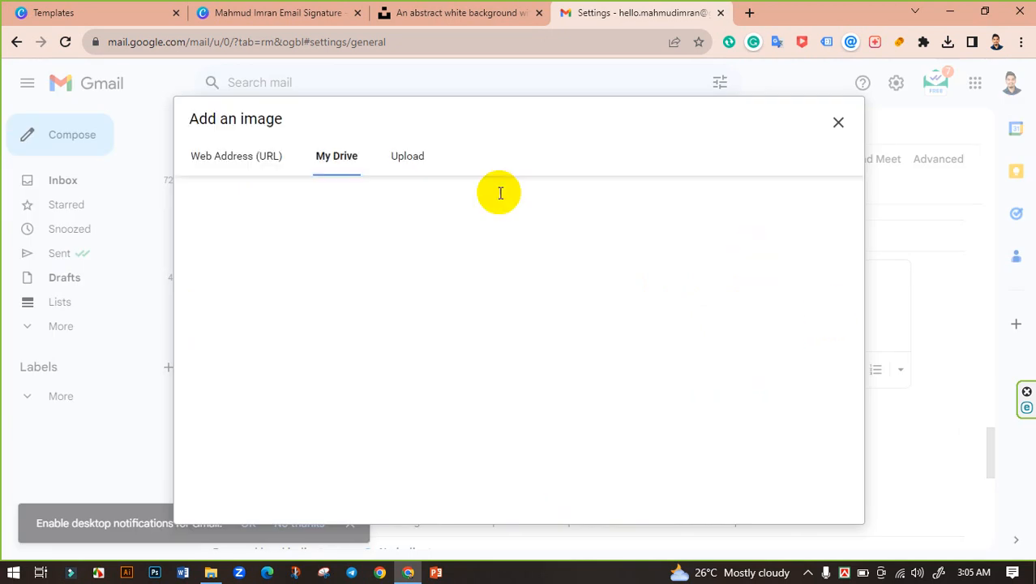
{"action": "left_click", "coordinate": [413, 160]}
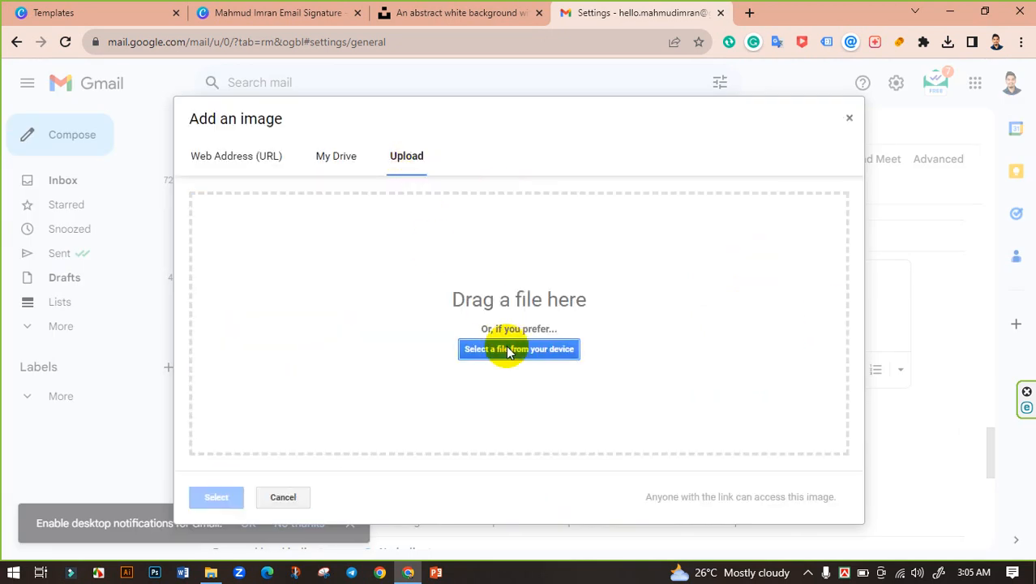
{"action": "left_click", "coordinate": [507, 350]}
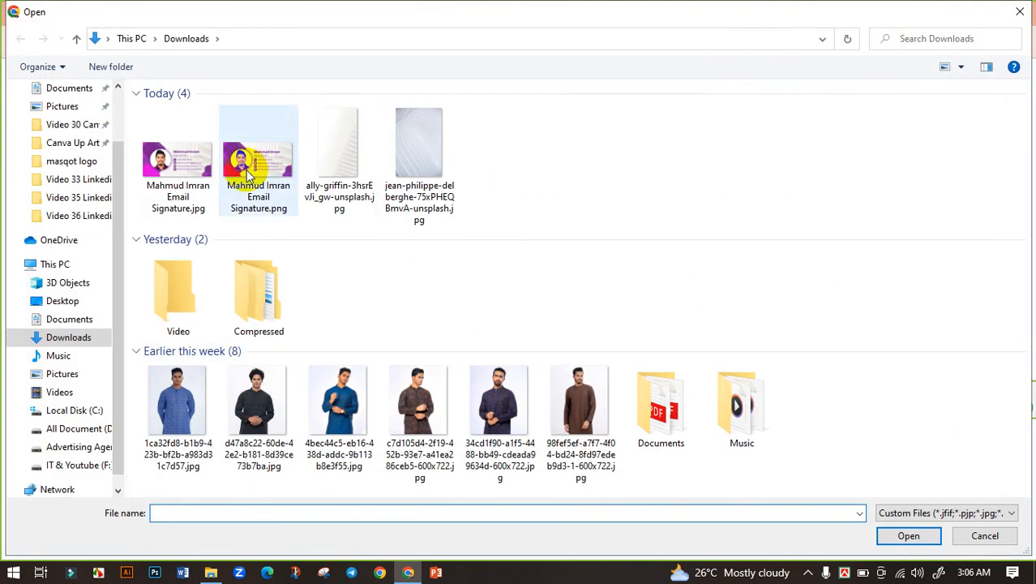
{"action": "left_click", "coordinate": [253, 167]}
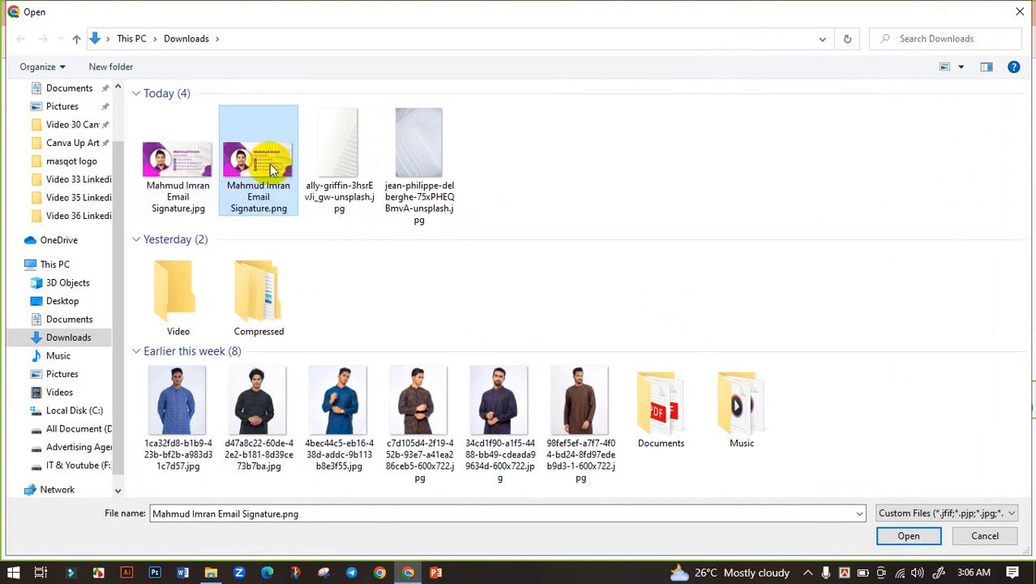
{"action": "left_click", "coordinate": [883, 536]}
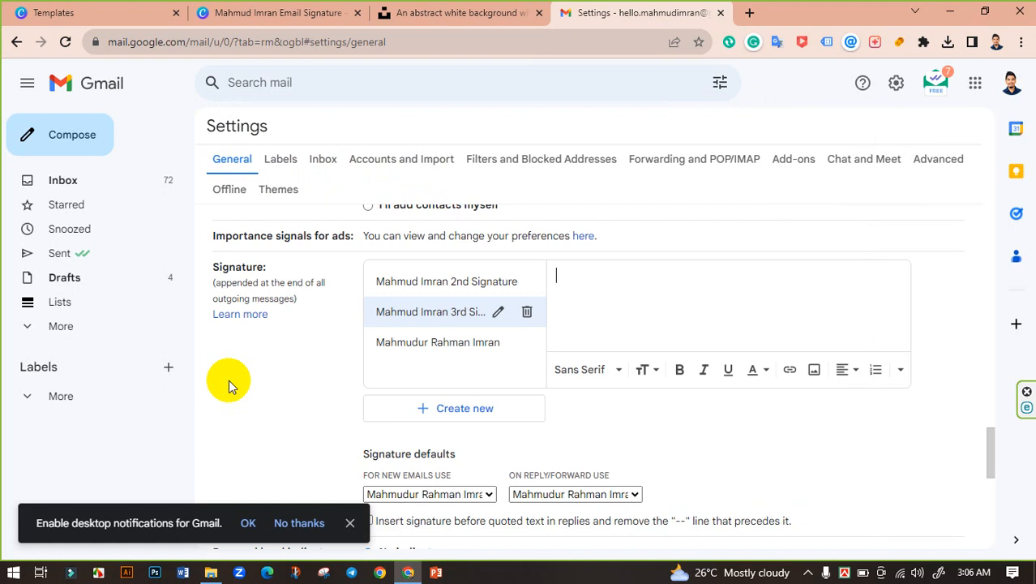
Select the signature image and set it to Large size.
{"action": "scroll", "coordinate": [762, 293], "scroll_direction": "down", "scroll_amount": 3}
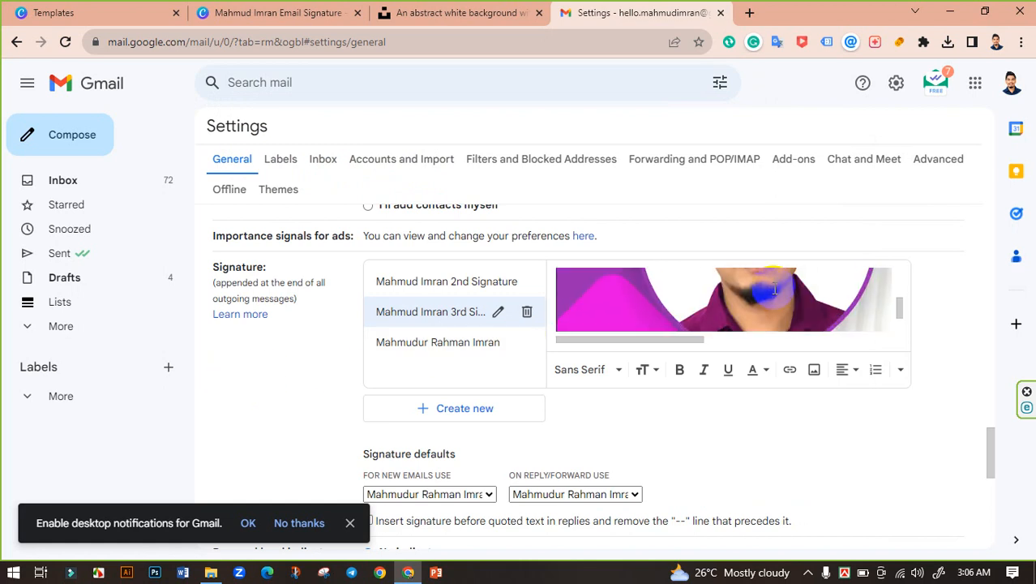
{"action": "scroll", "coordinate": [771, 289], "scroll_direction": "up", "scroll_amount": 2}
{"action": "scroll", "coordinate": [775, 290], "scroll_direction": "down", "scroll_amount": 5}
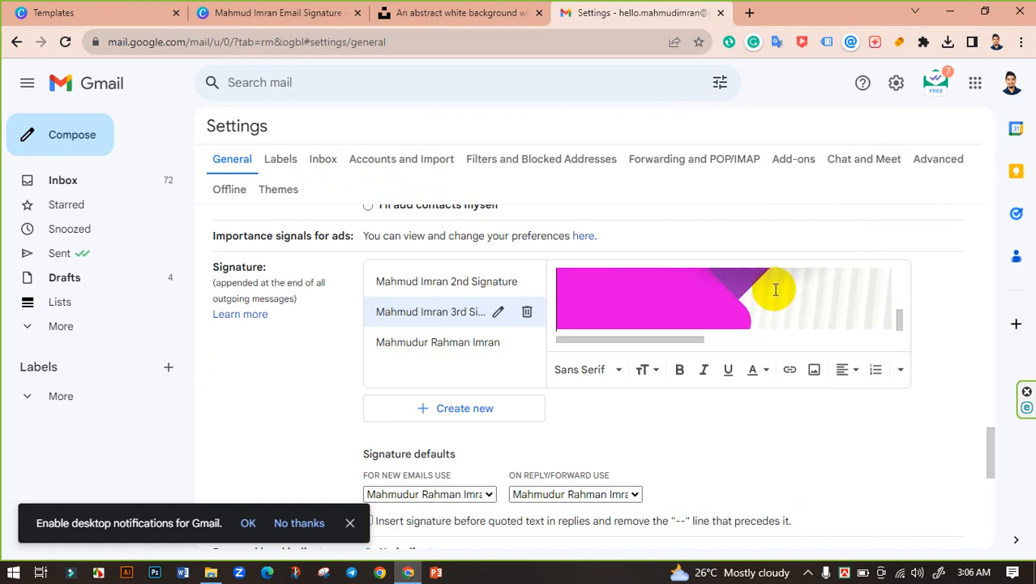
{"action": "scroll", "coordinate": [771, 296], "scroll_direction": "down", "scroll_amount": 2}
{"action": "scroll", "coordinate": [688, 416], "scroll_direction": "up", "scroll_amount": 4}
{"action": "scroll", "coordinate": [731, 417], "scroll_direction": "down", "scroll_amount": 1}
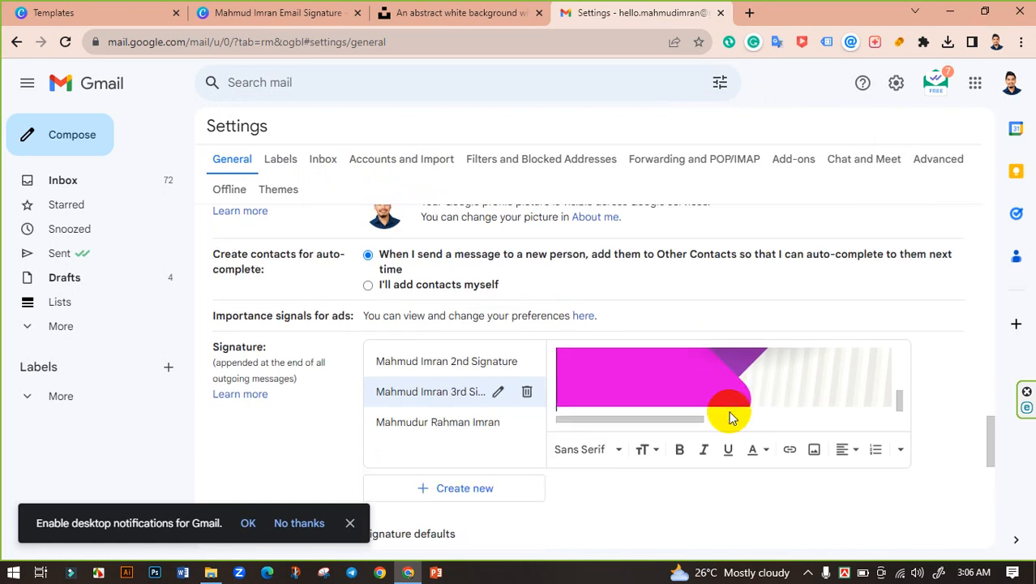
{"action": "left_click", "coordinate": [721, 377]}
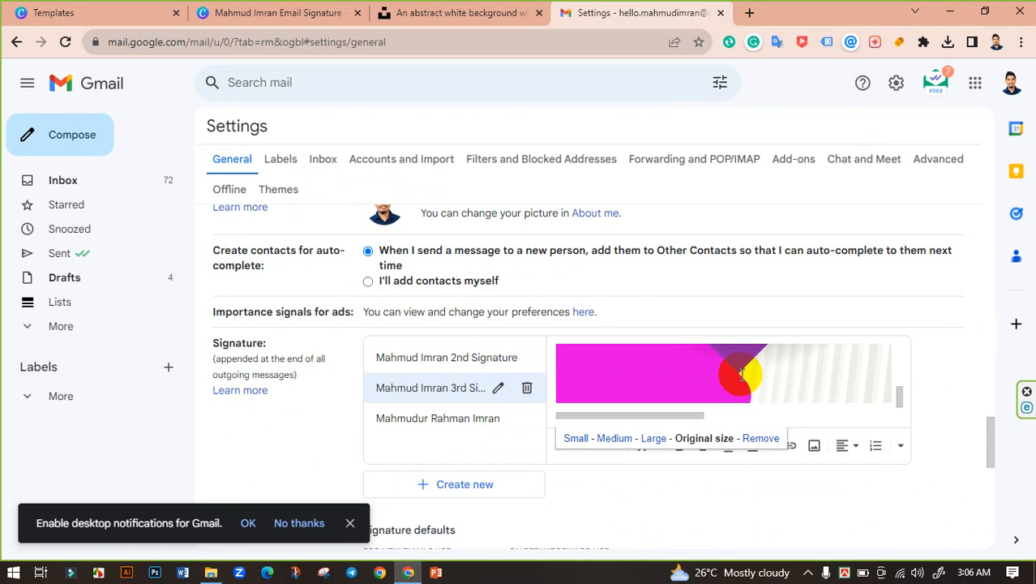
{"action": "left_click", "coordinate": [653, 438]}
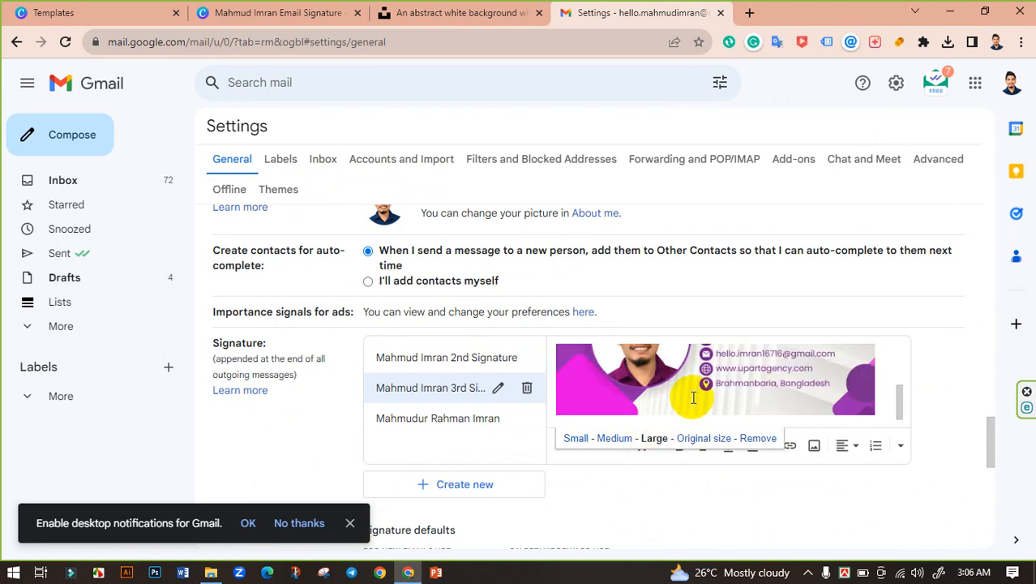
Compare Medium and Small image sizes, then settle back on Large.
{"action": "scroll", "coordinate": [716, 381], "scroll_direction": "up", "scroll_amount": 2}
{"action": "scroll", "coordinate": [716, 382], "scroll_direction": "down", "scroll_amount": 5}
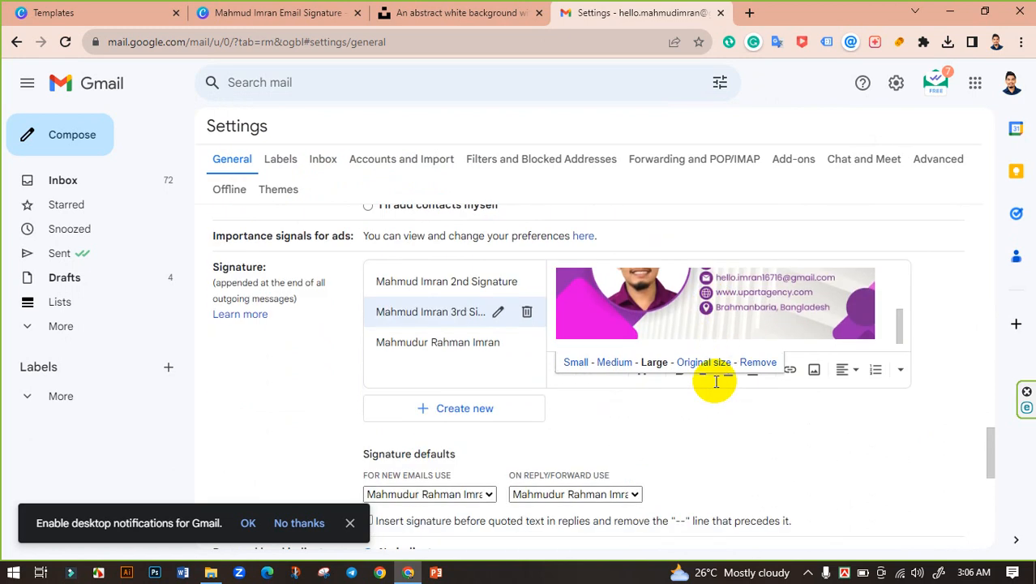
{"action": "scroll", "coordinate": [716, 382], "scroll_direction": "up", "scroll_amount": 2}
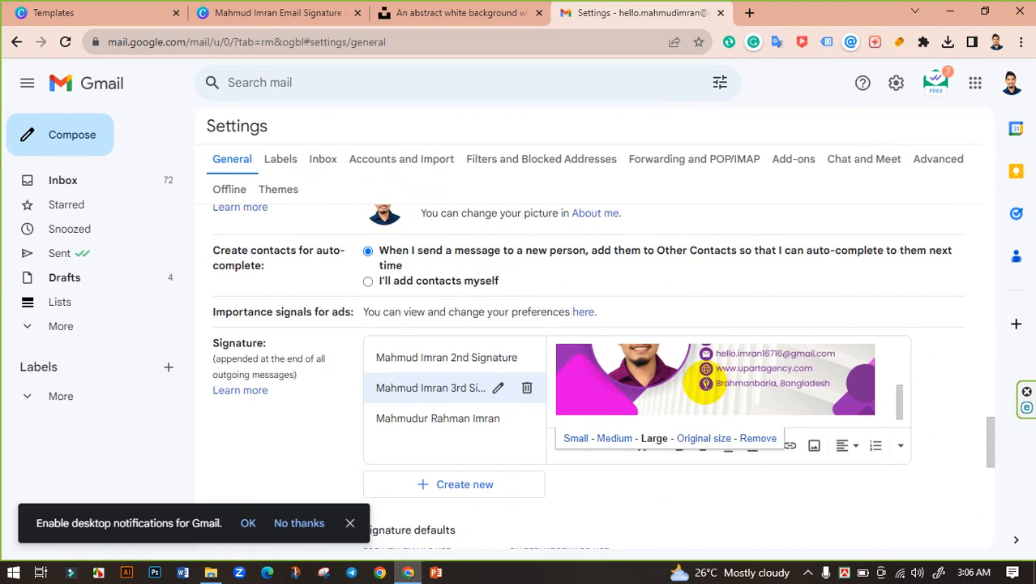
{"action": "left_click", "coordinate": [614, 438]}
{"action": "left_click", "coordinate": [578, 438]}
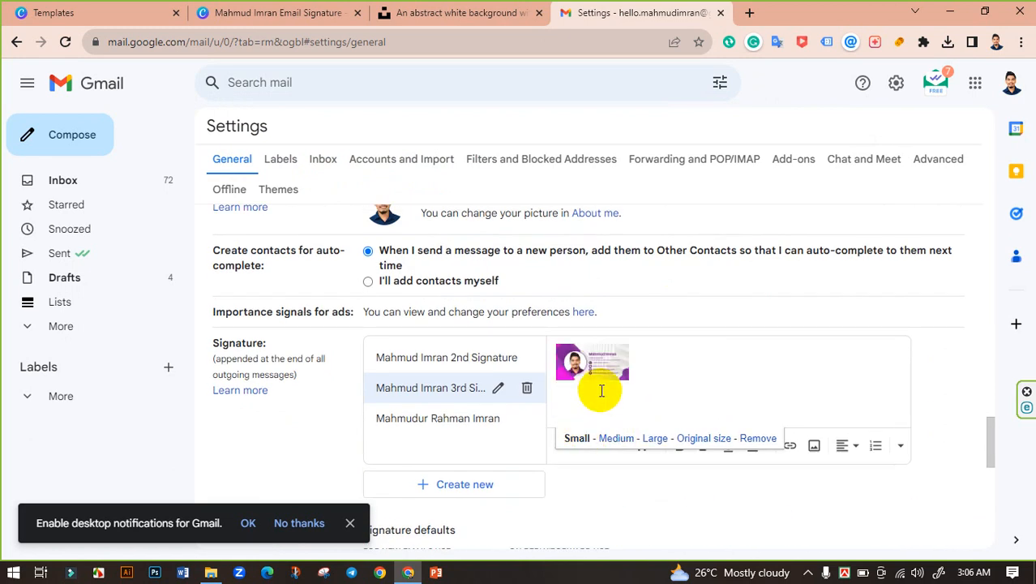
{"action": "left_click", "coordinate": [656, 439]}
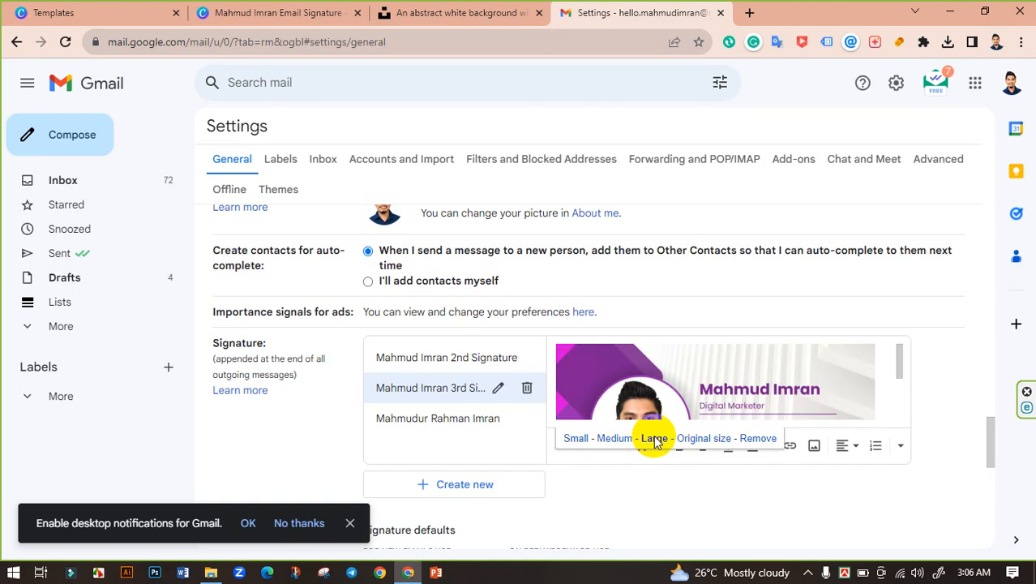
{"action": "scroll", "coordinate": [717, 382], "scroll_direction": "down", "scroll_amount": 3}
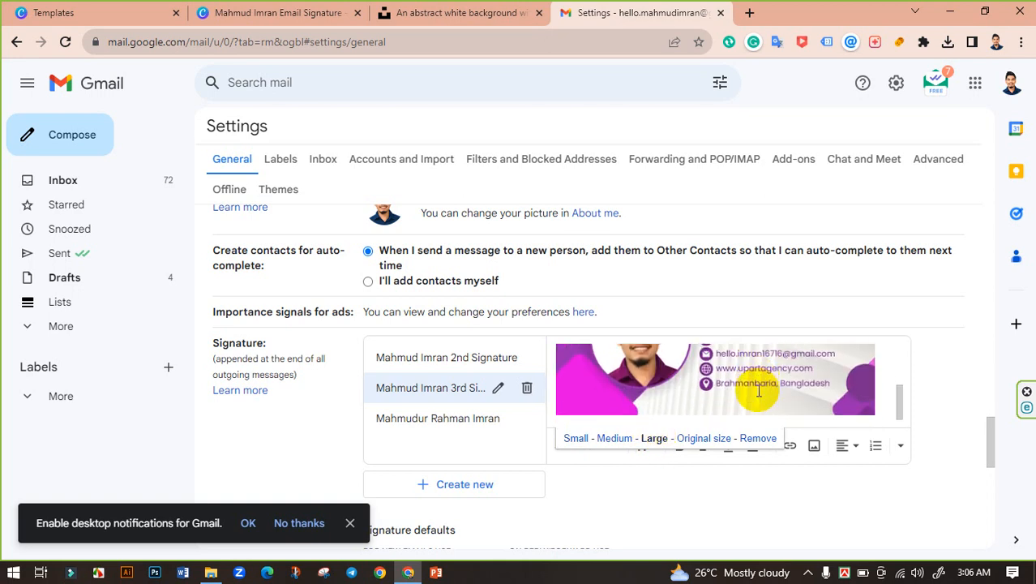
{"action": "scroll", "coordinate": [759, 391], "scroll_direction": "up", "scroll_amount": 3}
{"action": "scroll", "coordinate": [759, 392], "scroll_direction": "down", "scroll_amount": 2}
{"action": "scroll", "coordinate": [759, 392], "scroll_direction": "down", "scroll_amount": 1}
{"action": "scroll", "coordinate": [941, 388], "scroll_direction": "down", "scroll_amount": 2}
{"action": "scroll", "coordinate": [806, 387], "scroll_direction": "down", "scroll_amount": 7}
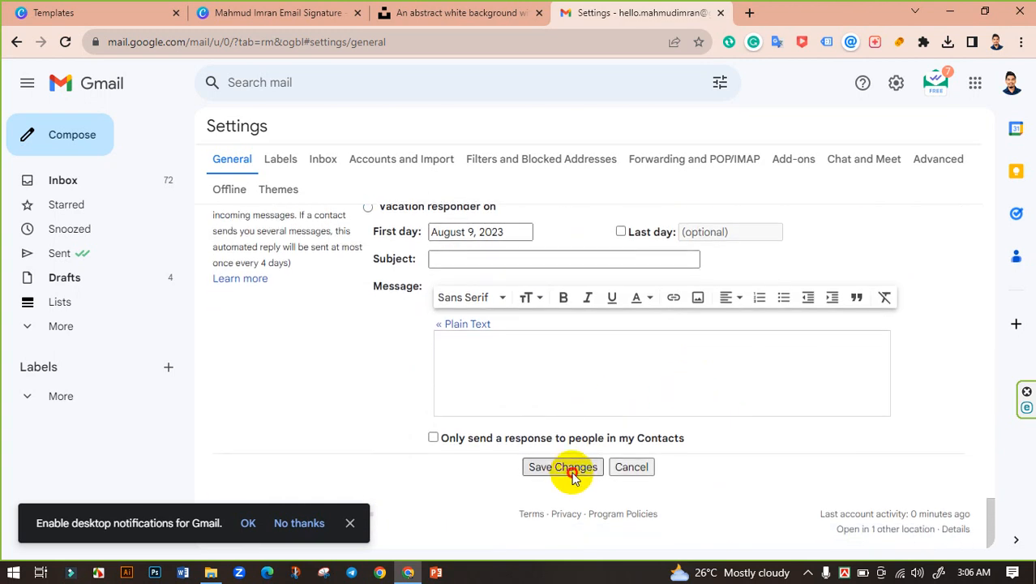
Save the signature, insert the third signature into a new message, then return to Canva.
{"action": "left_click", "coordinate": [572, 475]}
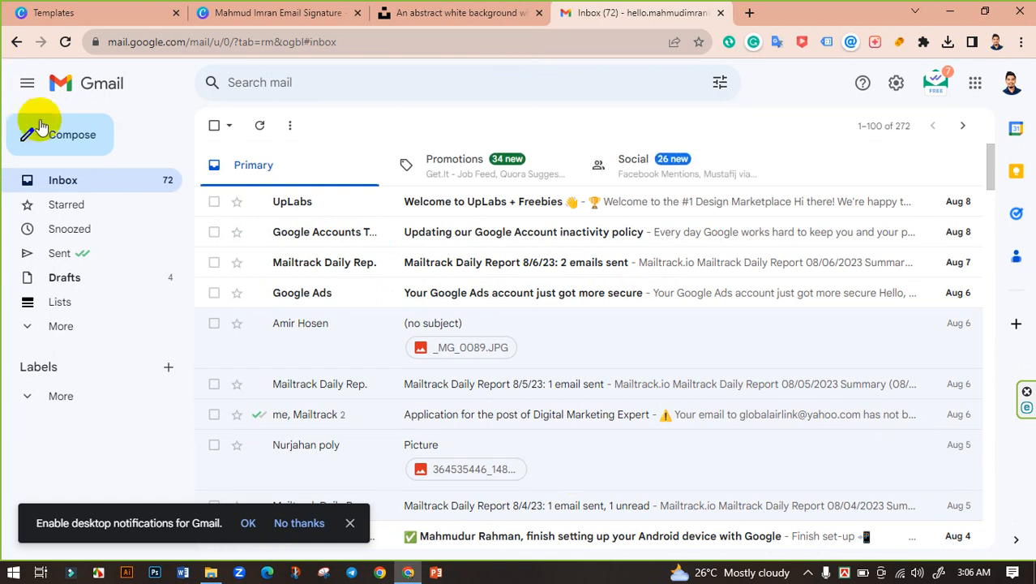
{"action": "left_click", "coordinate": [40, 130]}
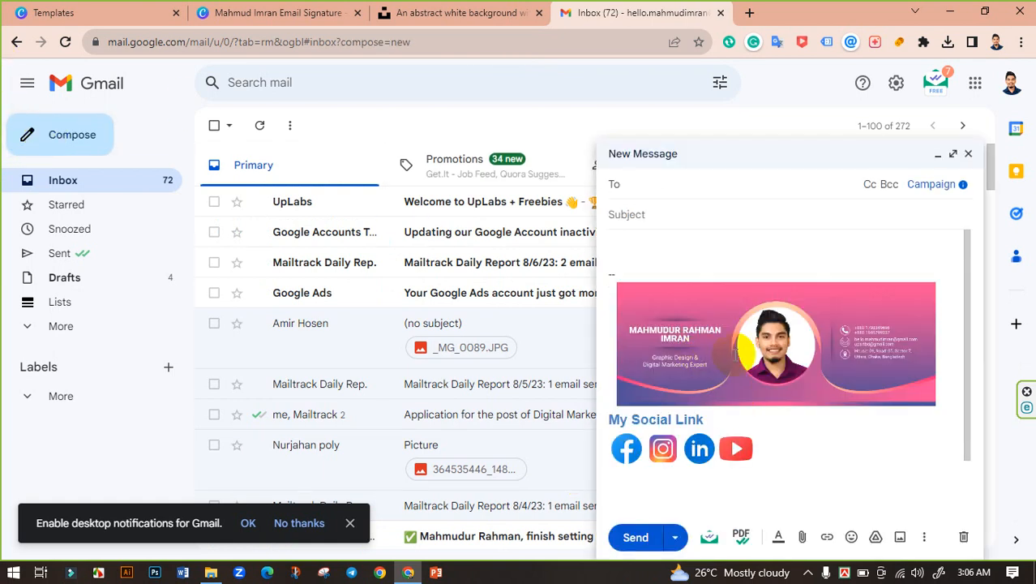
{"action": "left_click", "coordinate": [925, 537]}
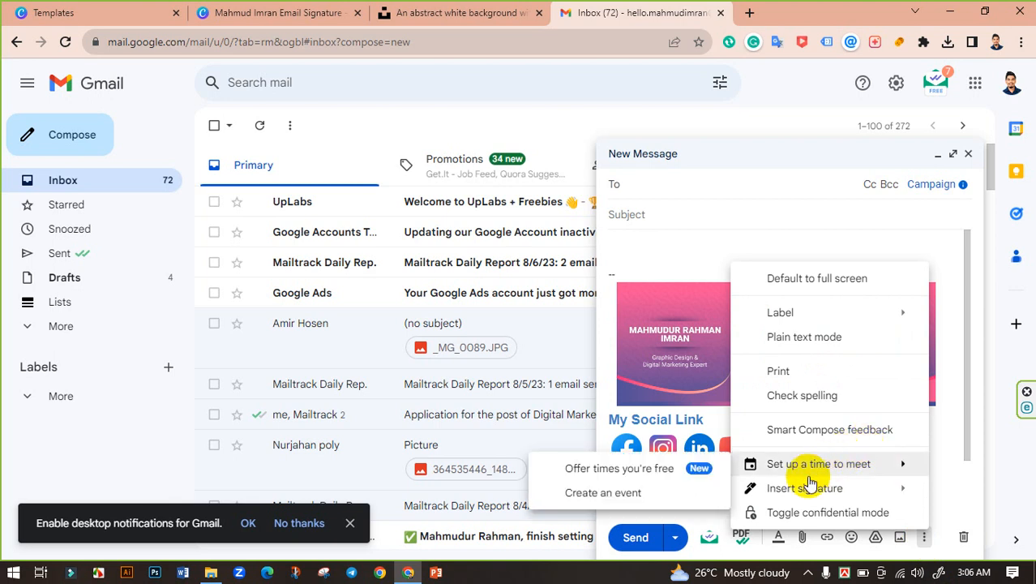
{"action": "mouse_move", "coordinate": [801, 487]}
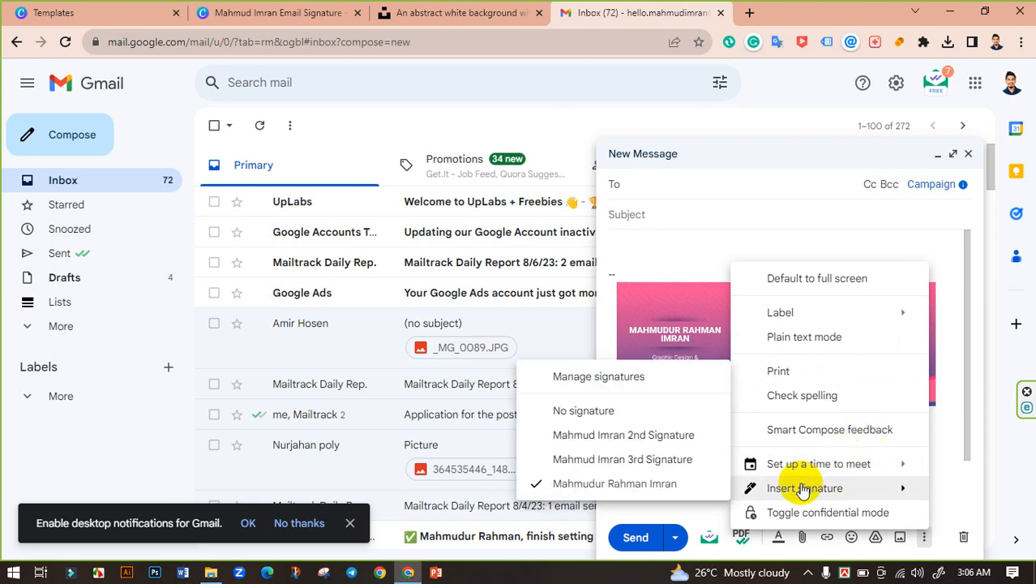
{"action": "left_click", "coordinate": [632, 459]}
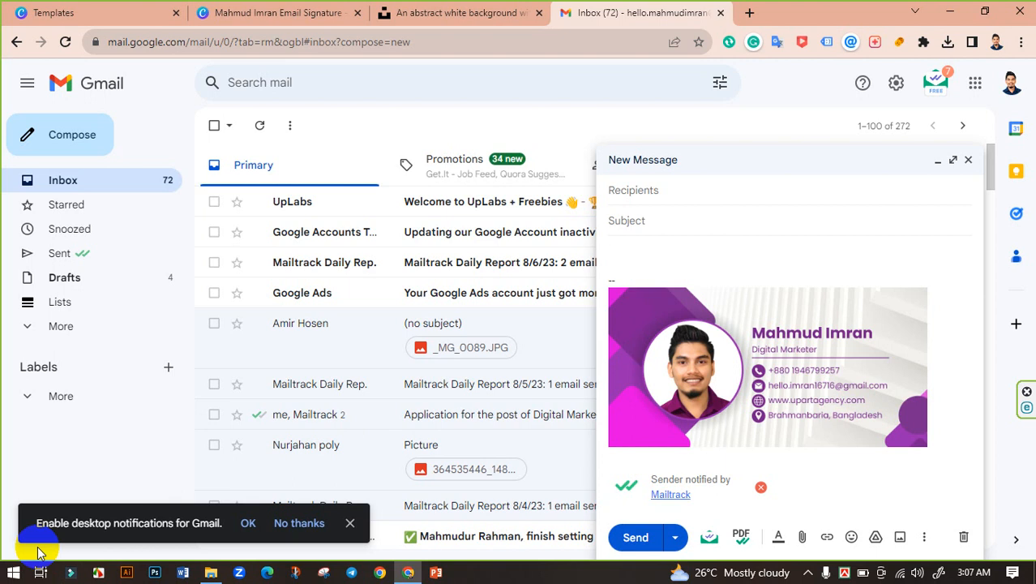
{"action": "left_click", "coordinate": [259, 10]}
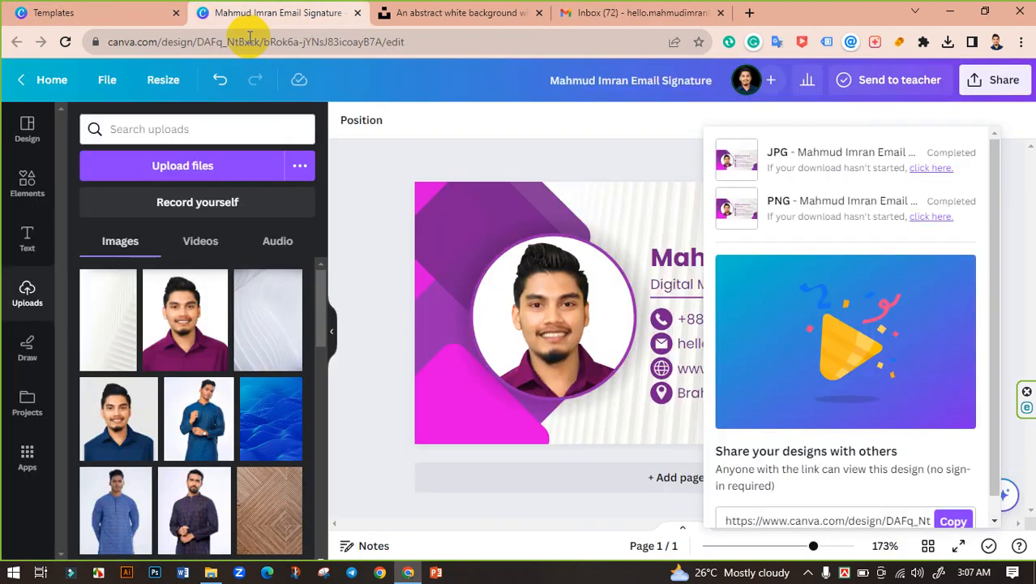
{"action": "left_click", "coordinate": [382, 252]}
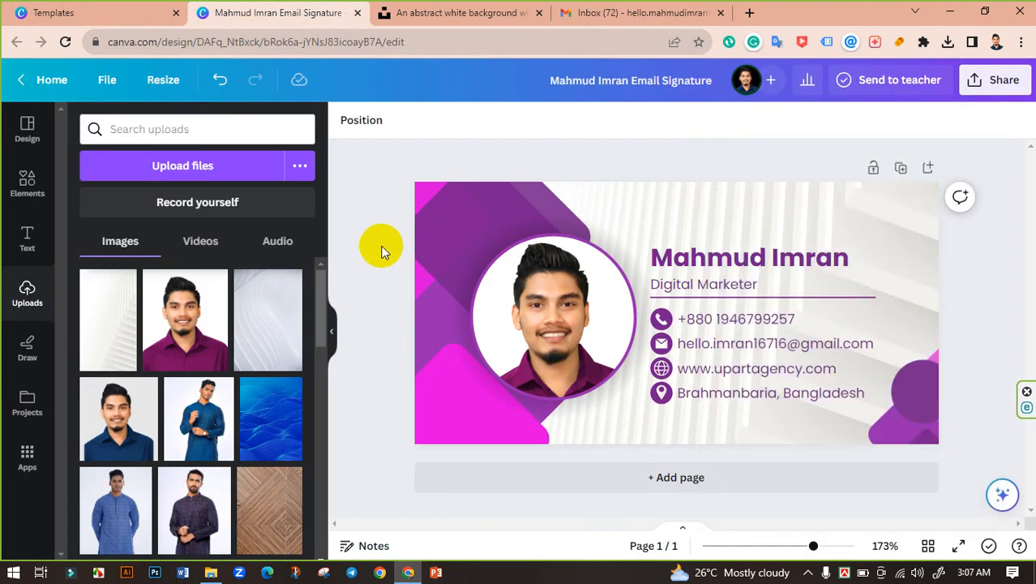